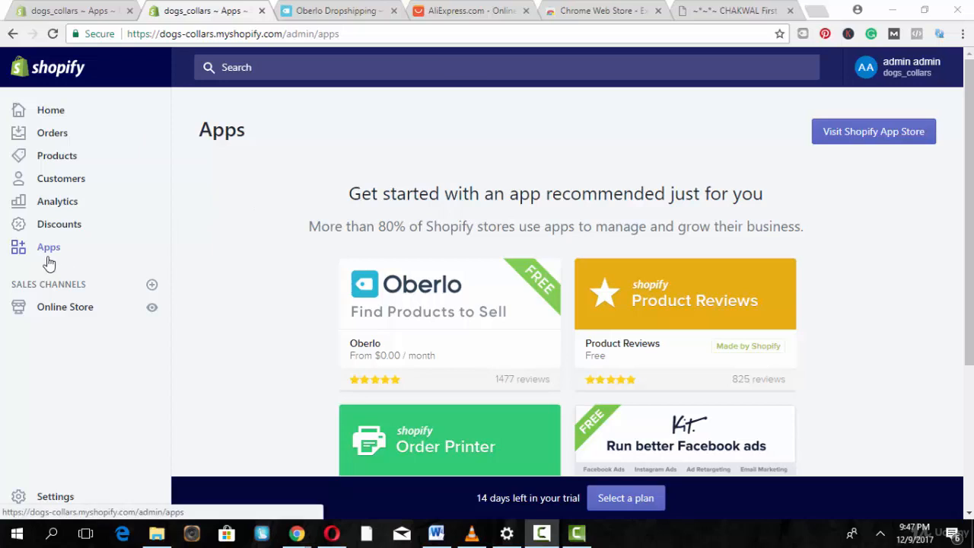
Open the Shopify App Store from the store's apps page and search it for oberlo.
click(837, 131)
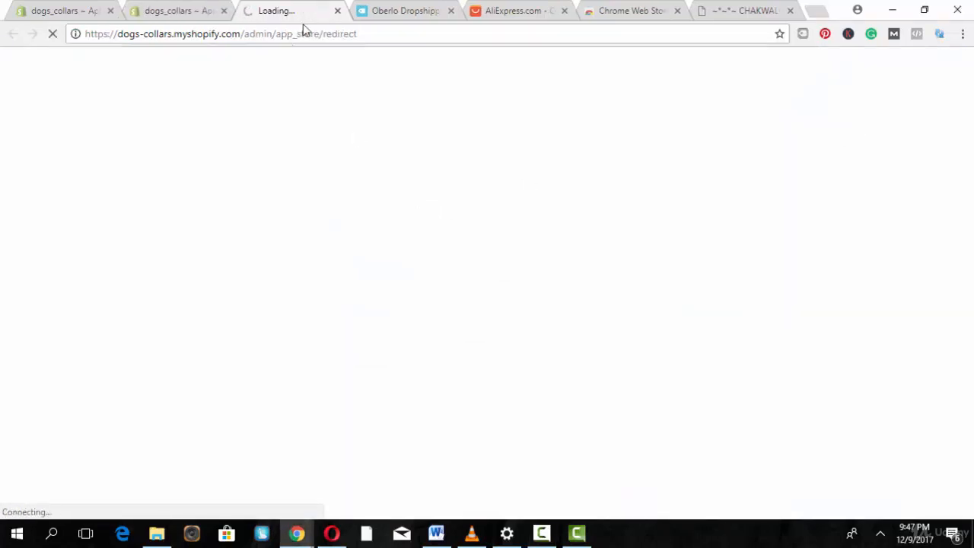
click(198, 8)
click(247, 4)
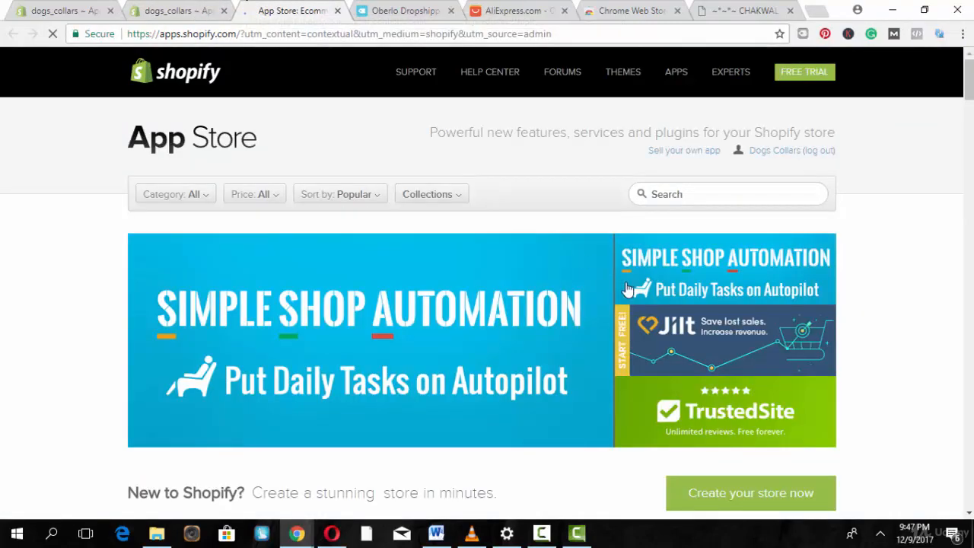
click(742, 196)
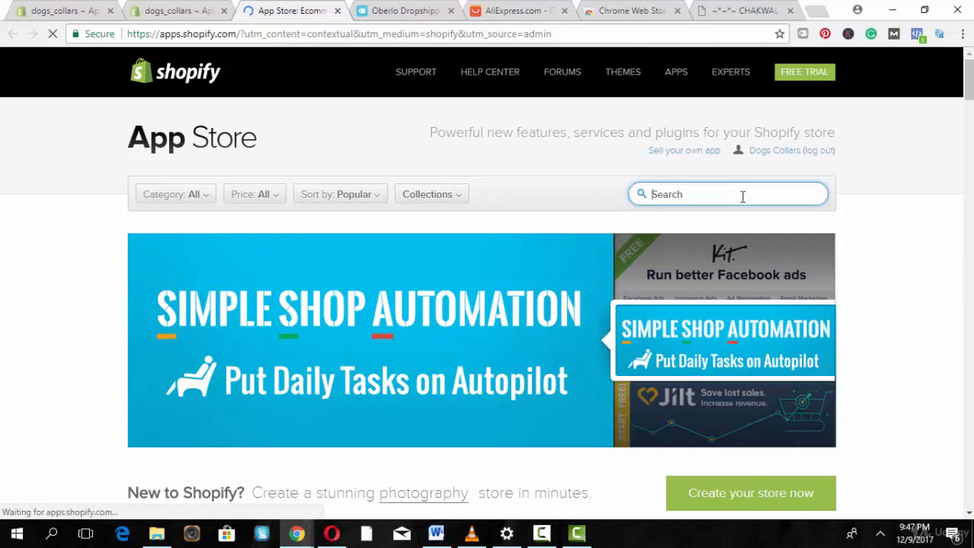
text(oberlo)
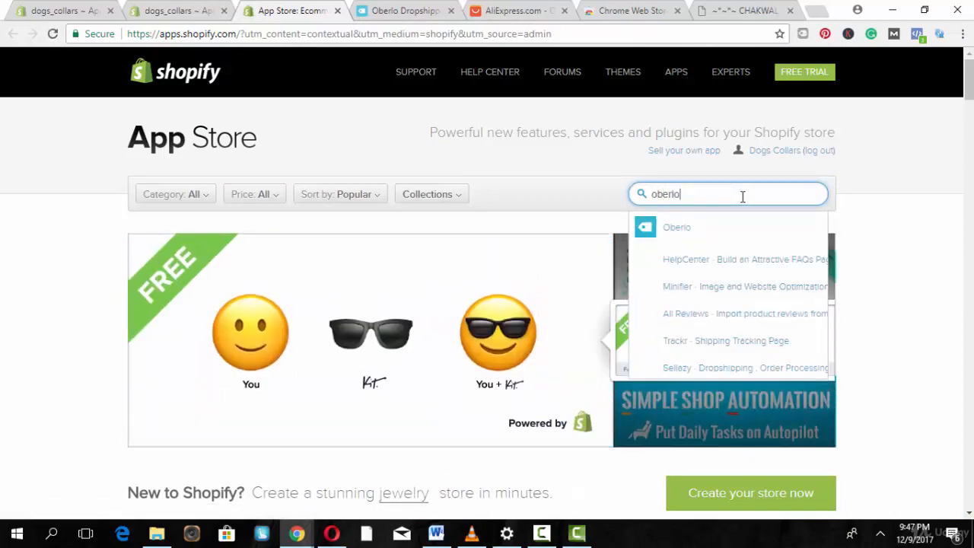
key(F10)
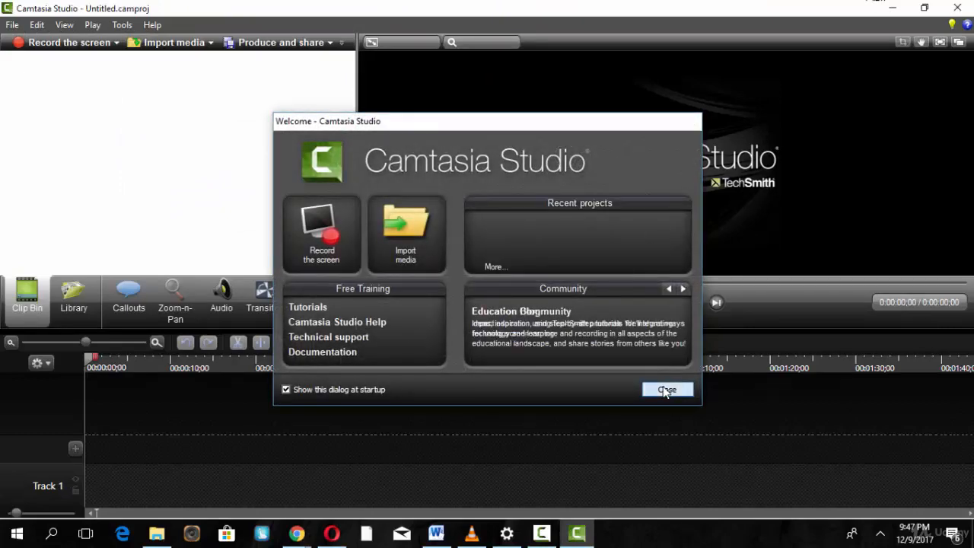
click(665, 389)
click(892, 8)
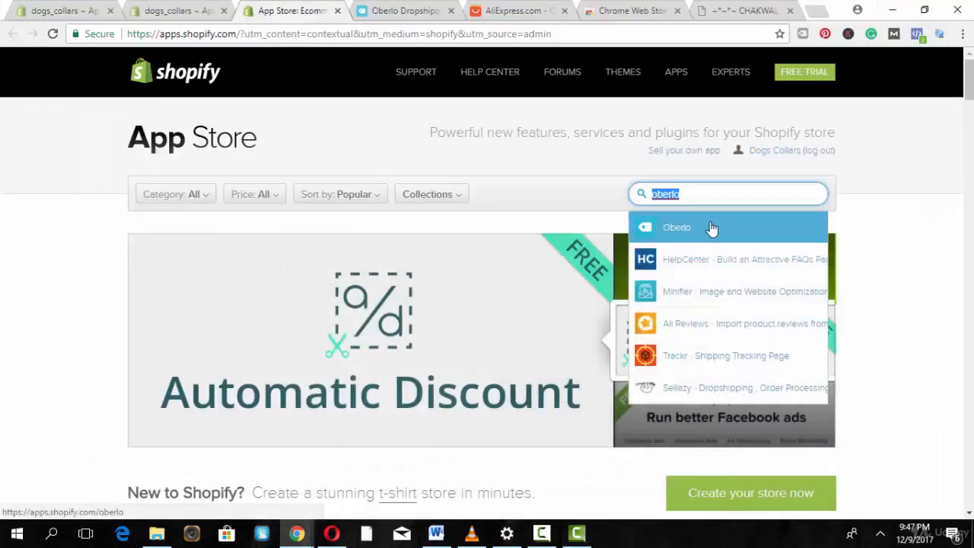
Open the Oberlo listing among the suggestions and install the app in the dogs_collars store.
click(685, 244)
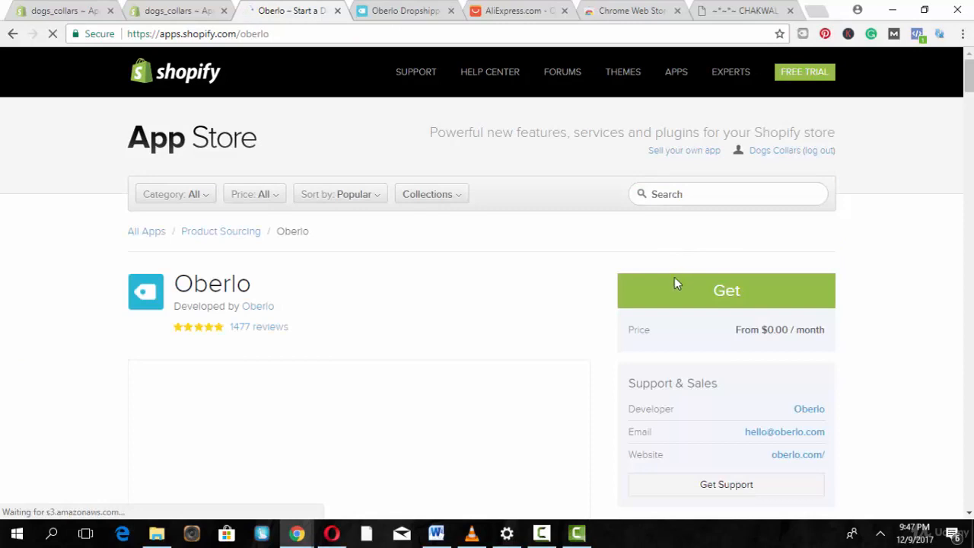
click(675, 298)
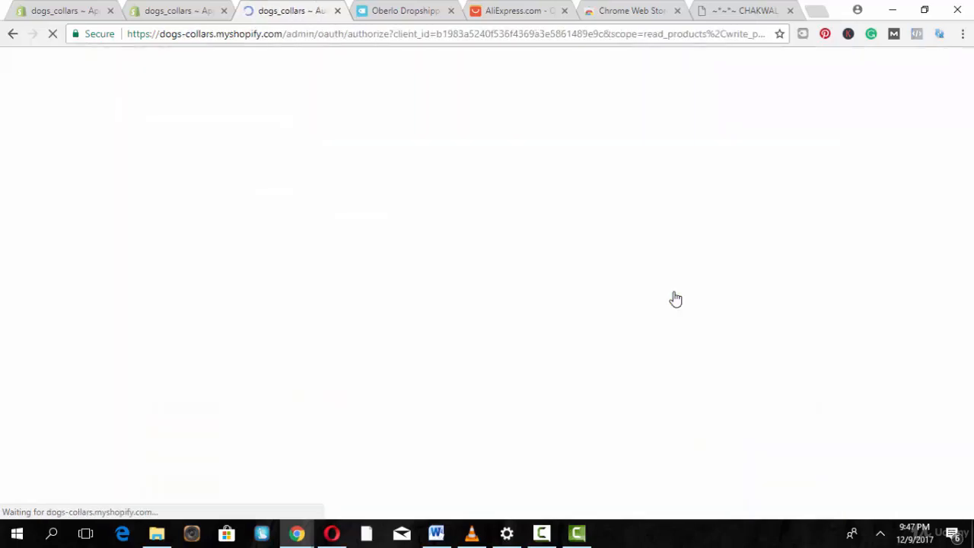
click(774, 460)
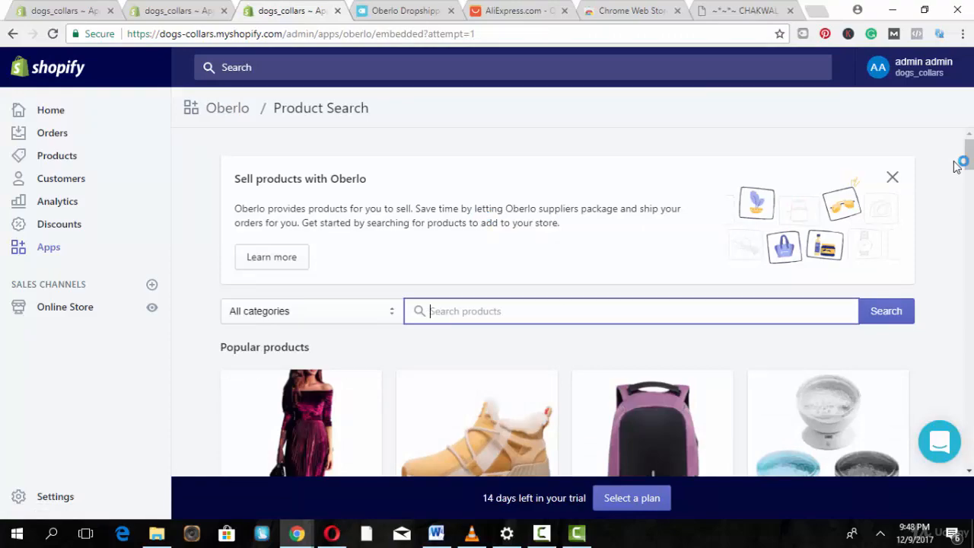
drag(969, 156, 969, 57)
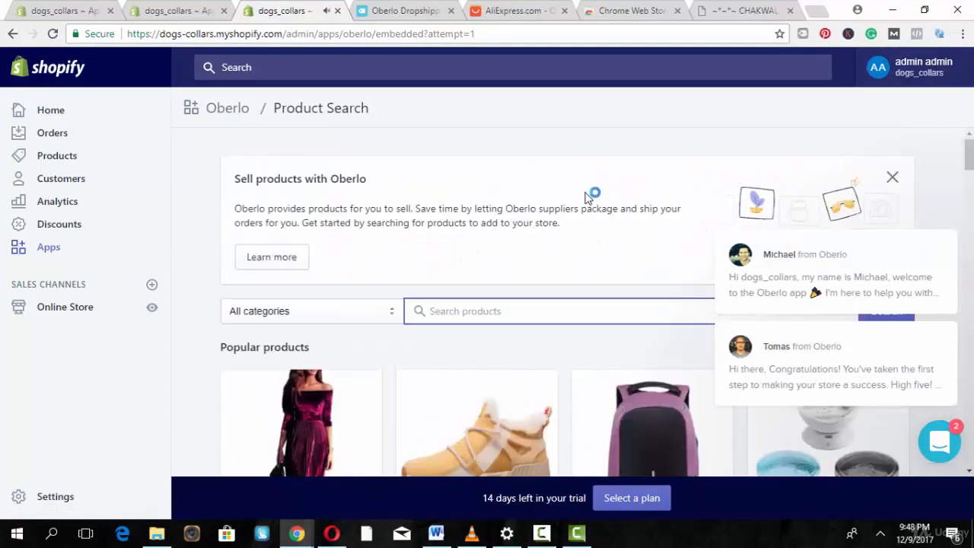
Switch to the Oberlo website, log in to its dashboard and open the Global Pricing Rules settings.
key(ctrl+Tab)
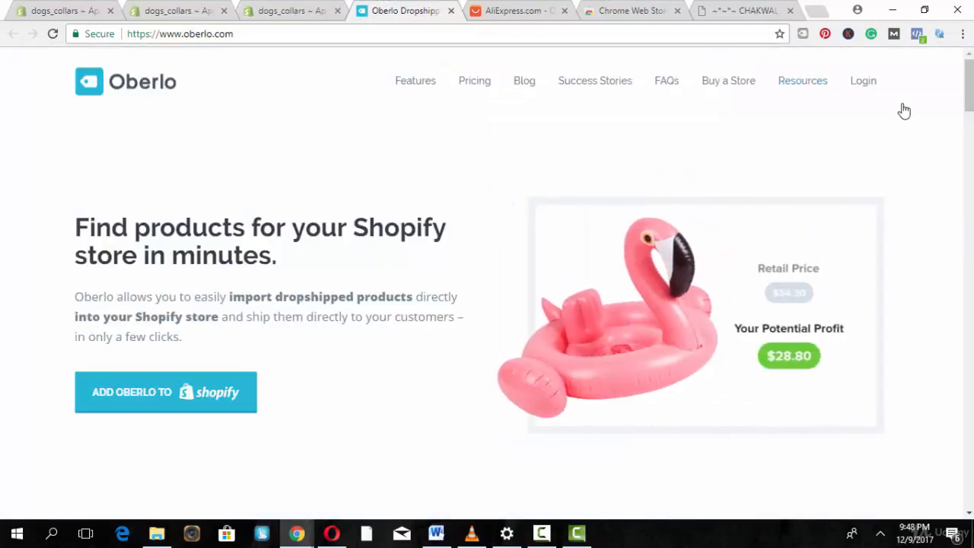
click(864, 81)
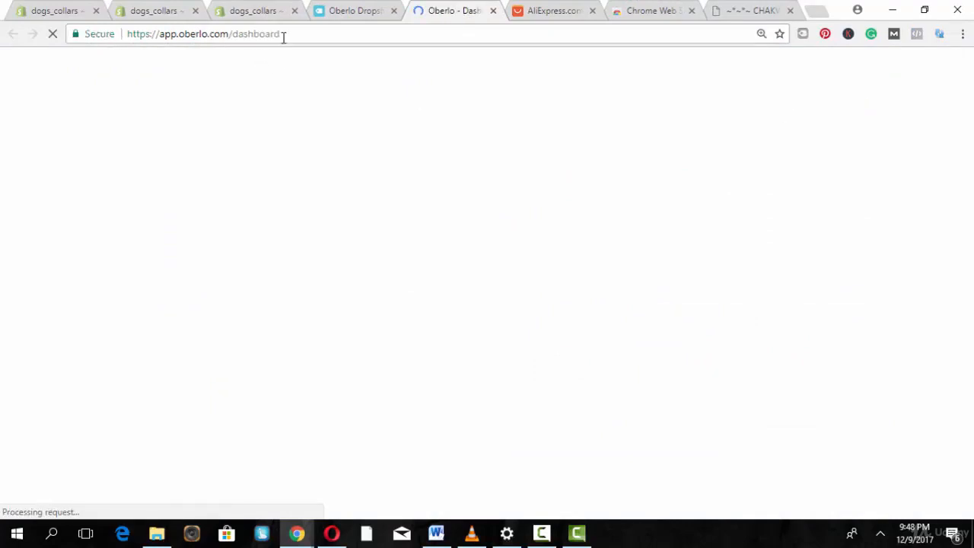
drag(283, 37, 233, 37)
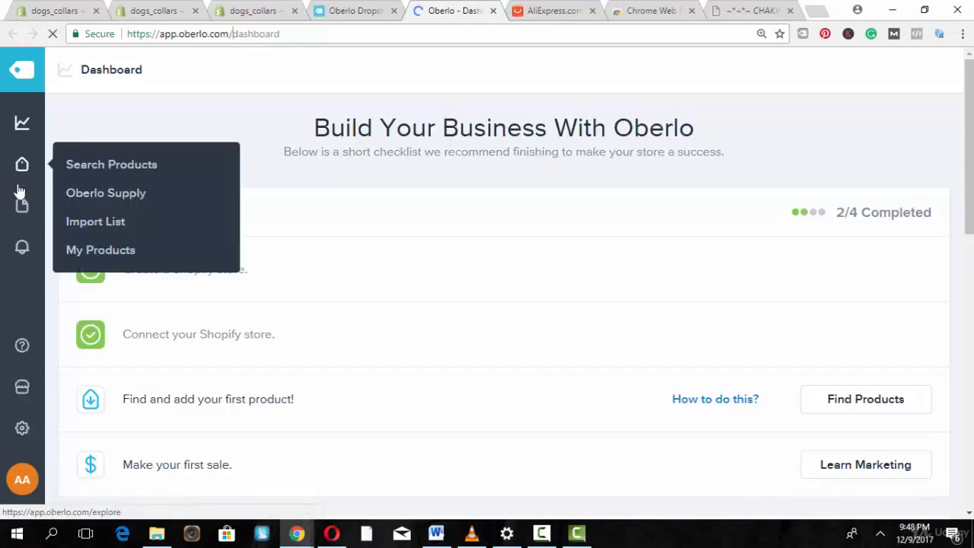
click(21, 431)
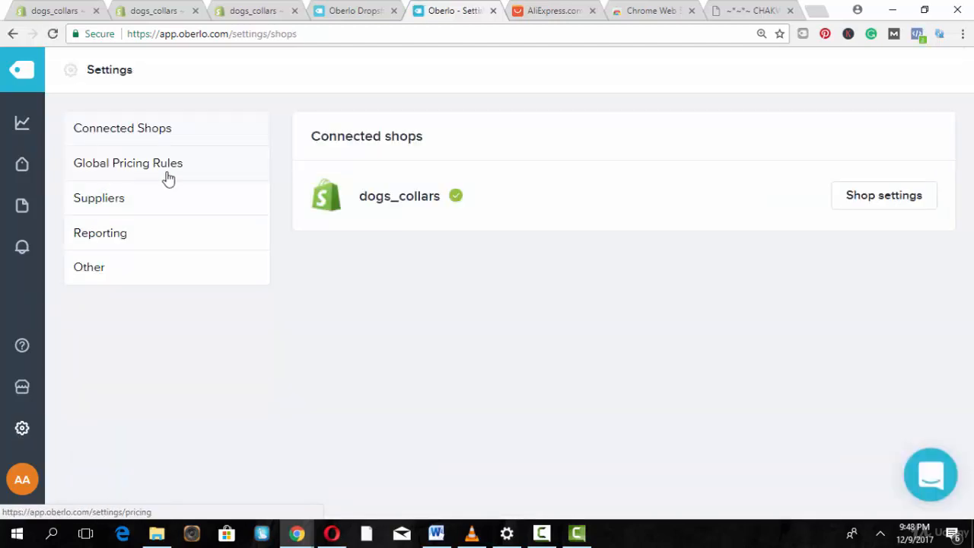
click(168, 177)
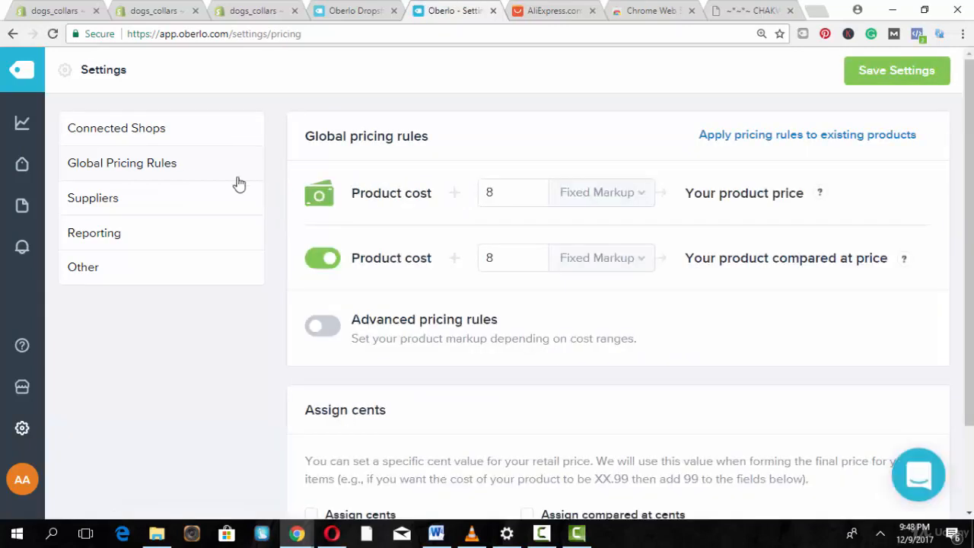
Check the markup types available for the product price and save the global pricing settings.
click(570, 198)
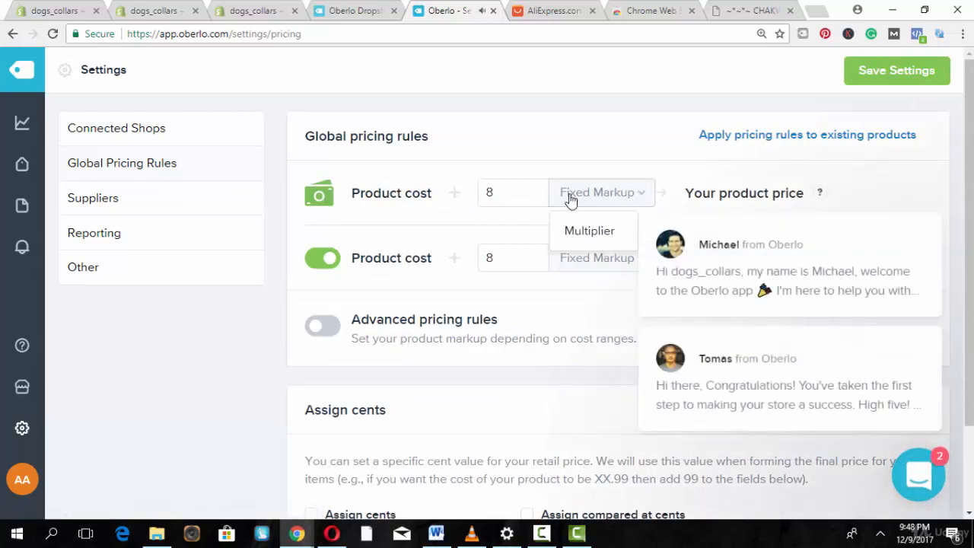
click(674, 174)
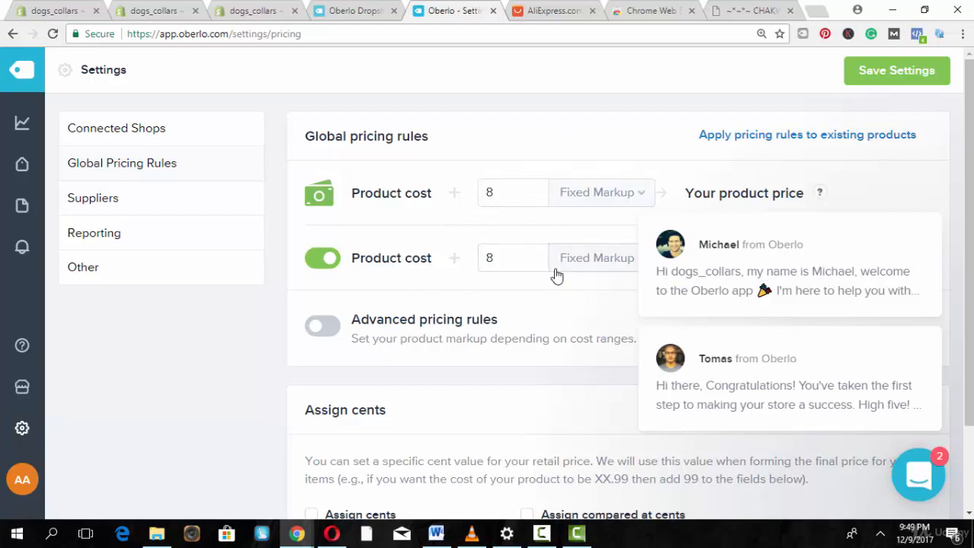
mouse_move(636, 244)
click(918, 193)
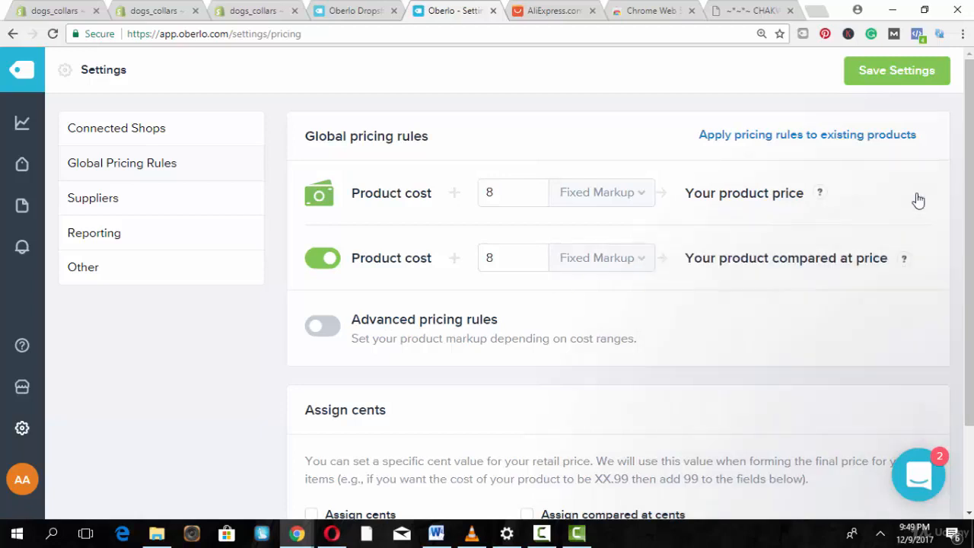
click(860, 84)
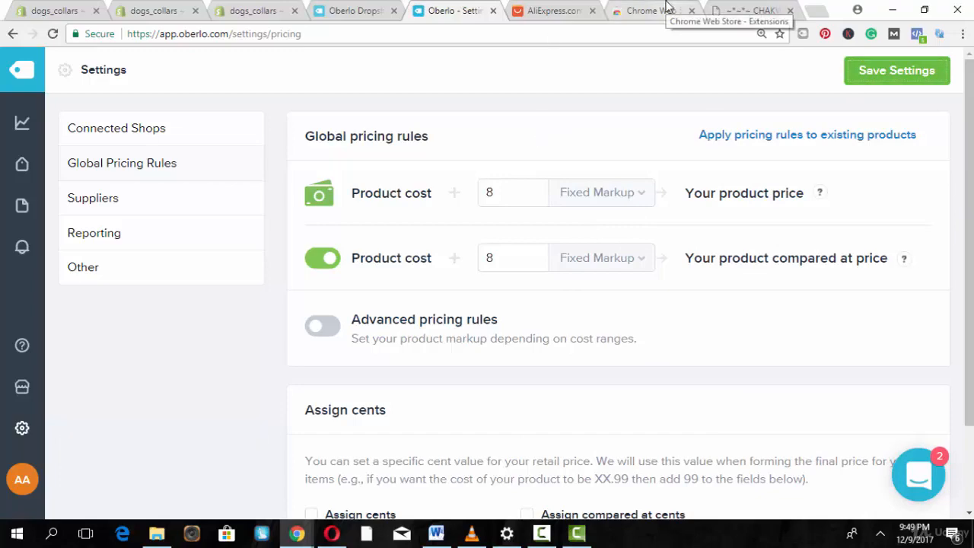
Search the Chrome Web Store for oberlo and open the Oberlo - Aliexpress.com Product Importer extension's details.
click(665, 9)
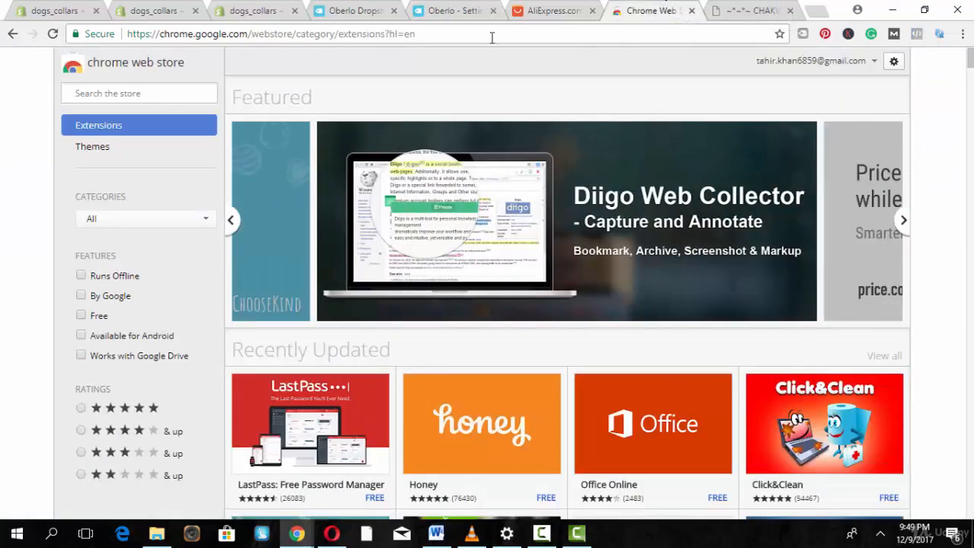
click(181, 91)
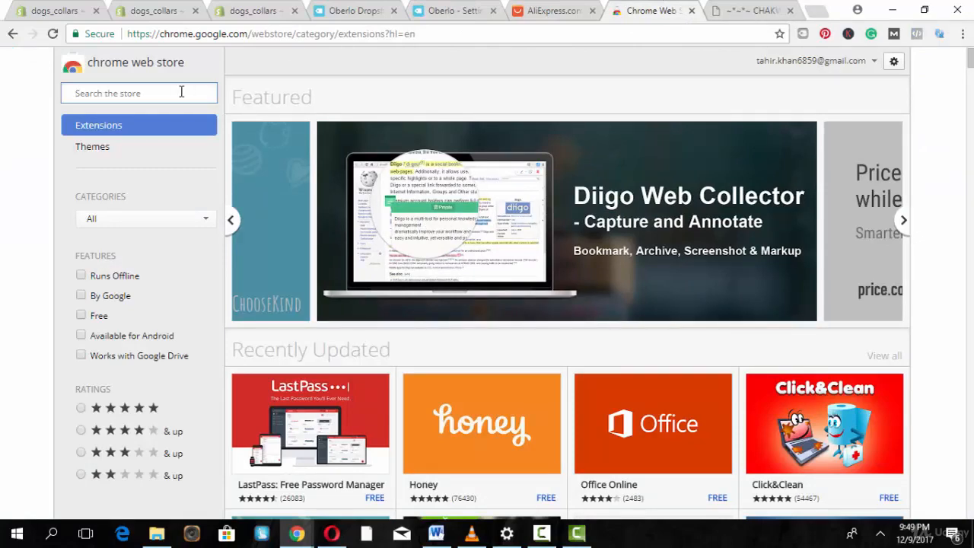
text(oberlo)
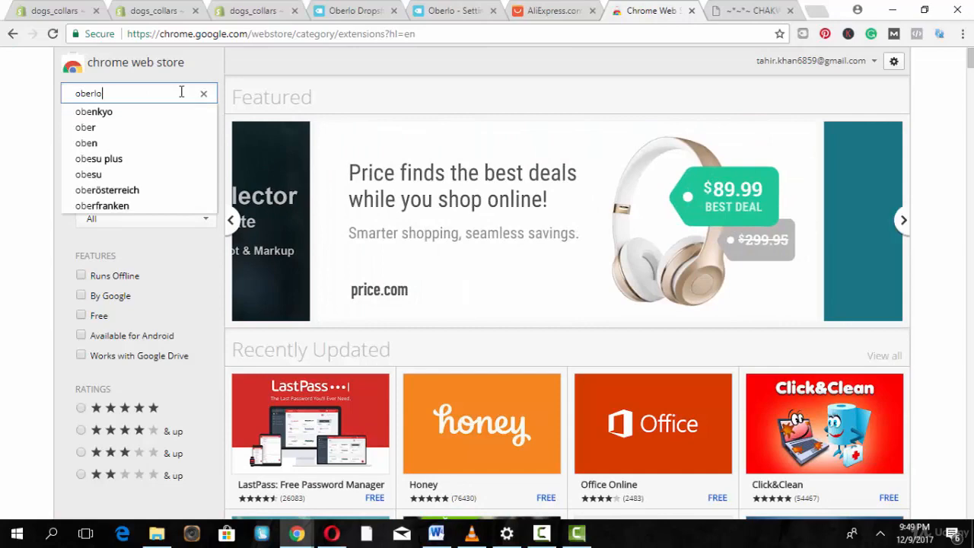
key(Return)
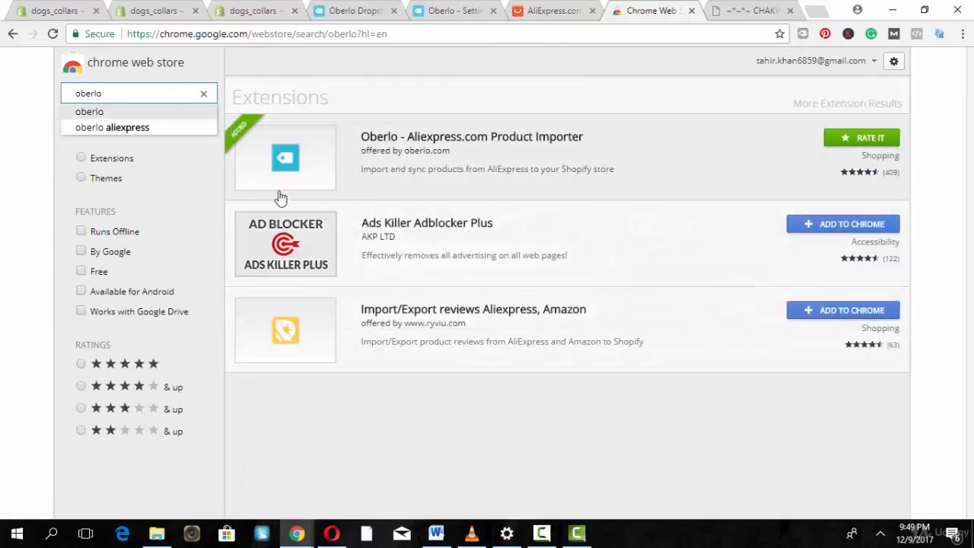
click(296, 180)
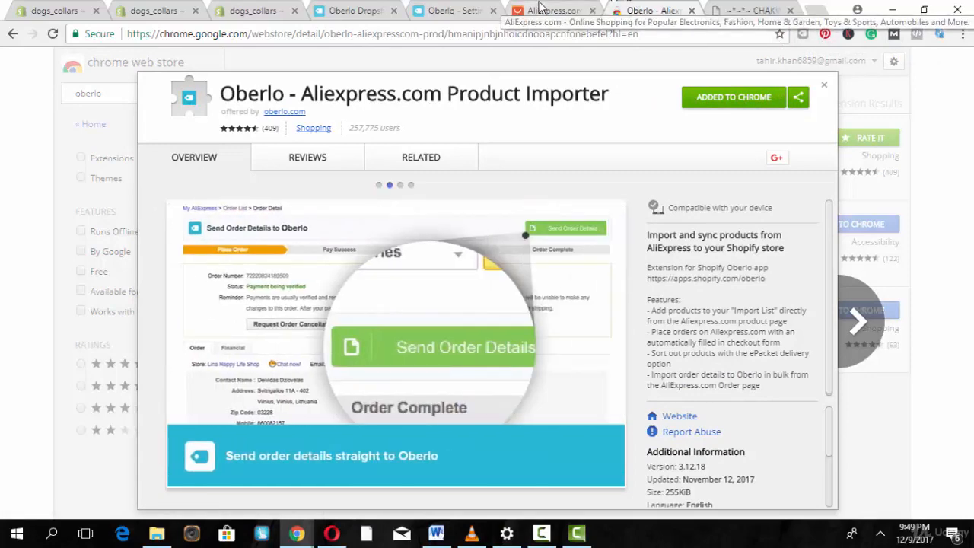
Switch to AliExpress and search all categories for dog collars.
click(540, 8)
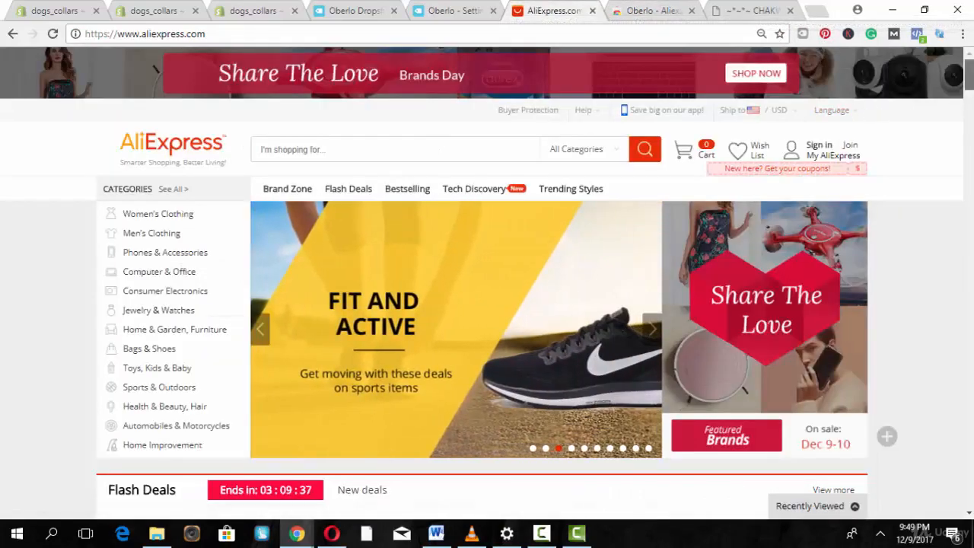
scroll(561, 150, down, 1)
scroll(487, 284, down, 6)
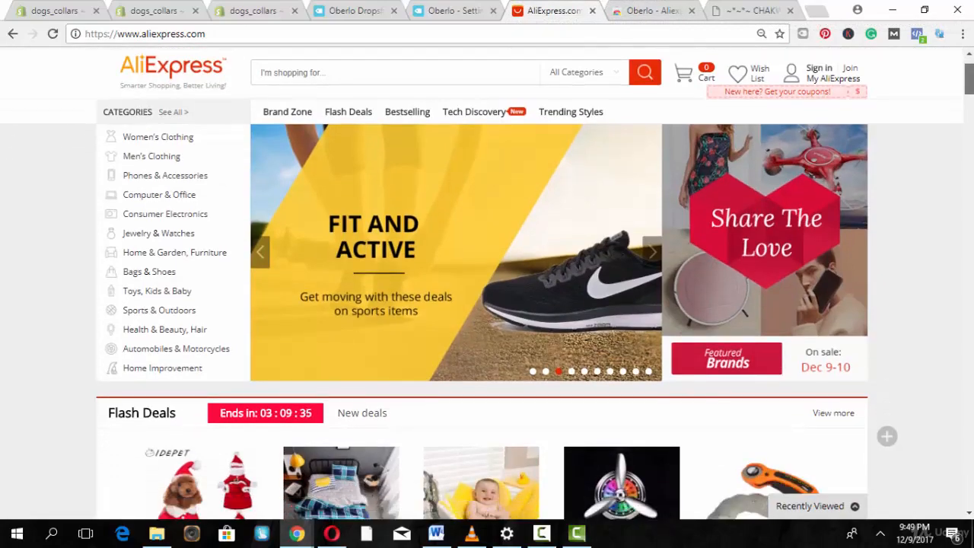
scroll(560, 173, down, 3)
scroll(559, 174, up, 9)
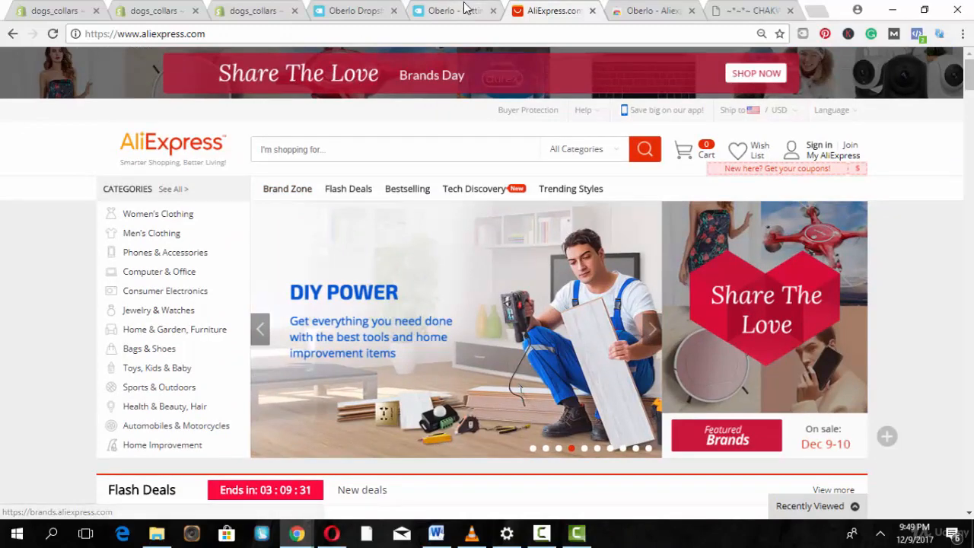
click(256, 10)
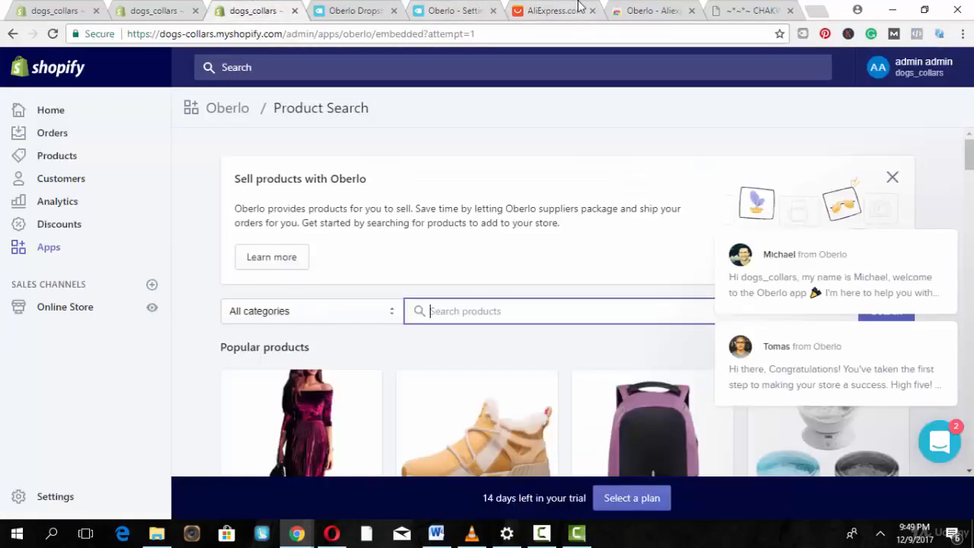
click(578, 6)
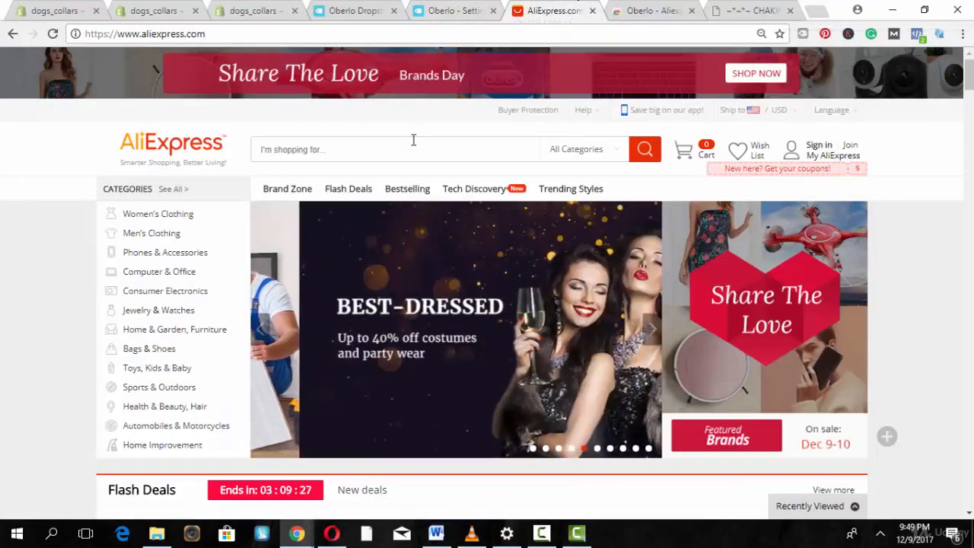
text(dog coll)
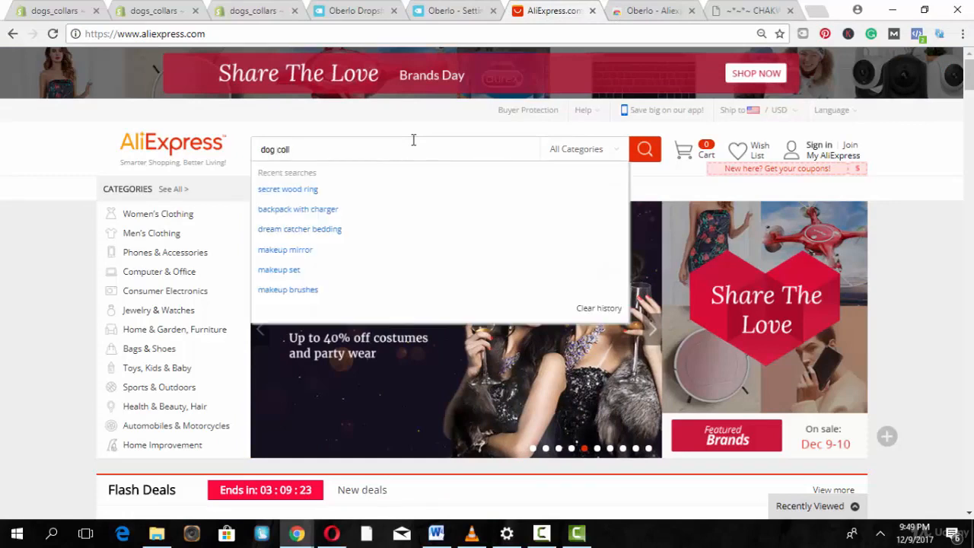
text(ars)
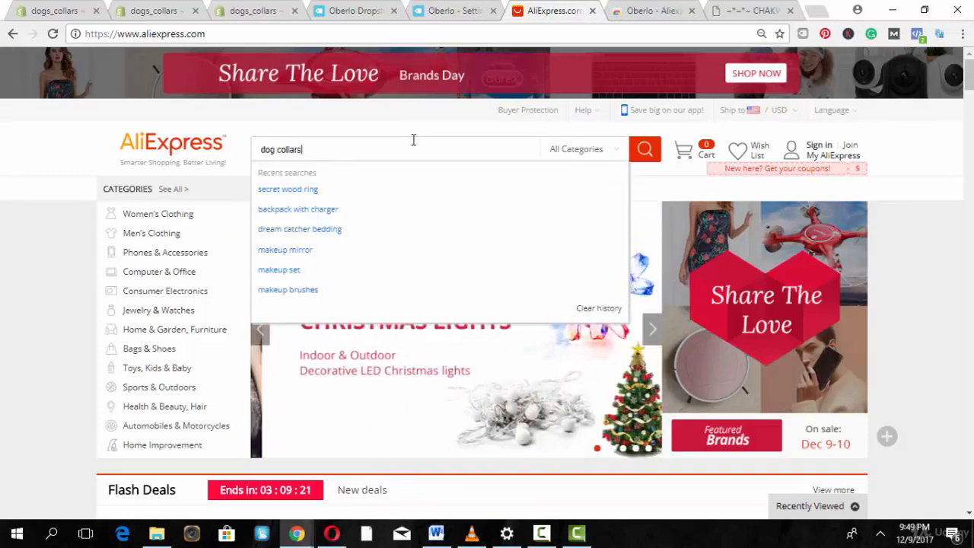
key(Return)
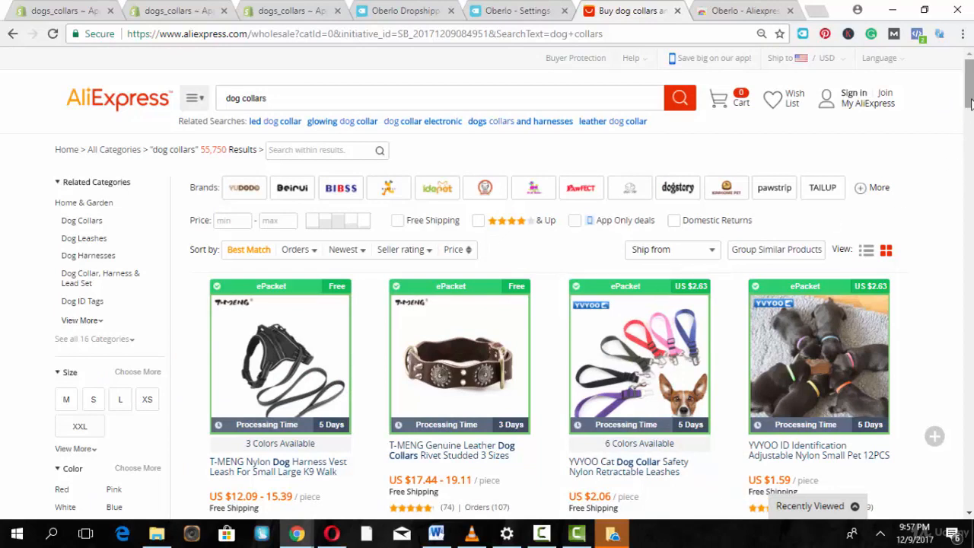
Import the T-MENG Nylon Dog Harness Vest and the T-MENG Genuine Leather Rivet Studded collar into Oberlo from the search results.
drag(970, 100, 970, 104)
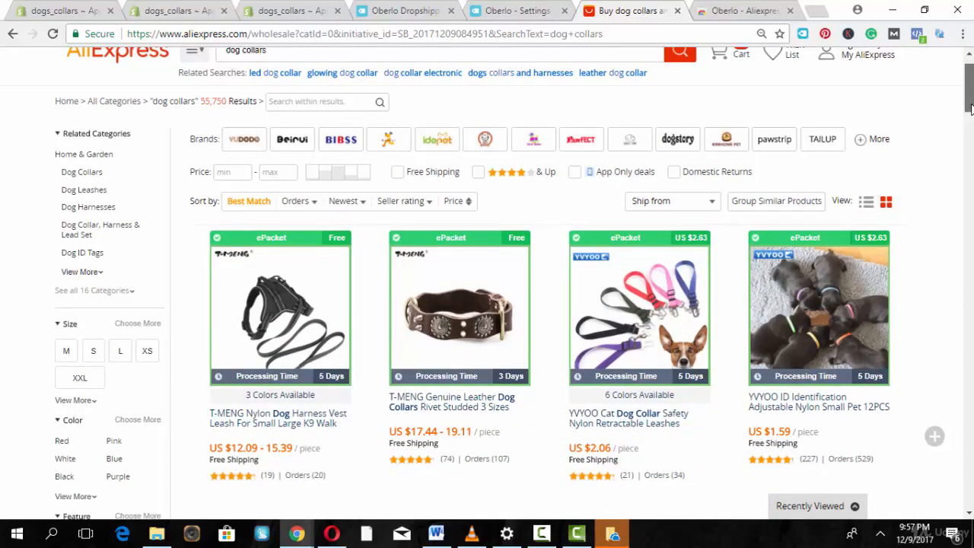
drag(970, 109, 970, 114)
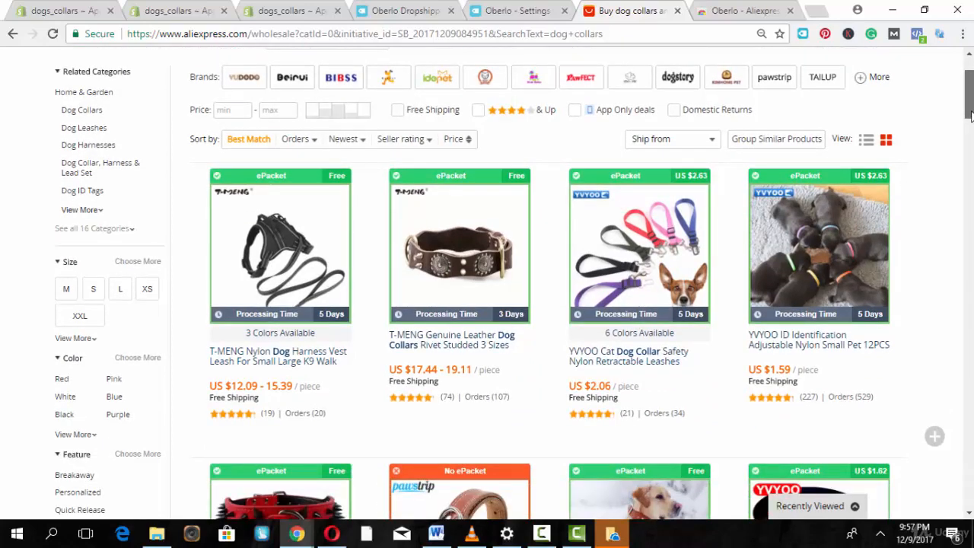
mouse_move(970, 114)
mouse_down()
mouse_move(970, 128)
mouse_move(970, 119)
mouse_up()
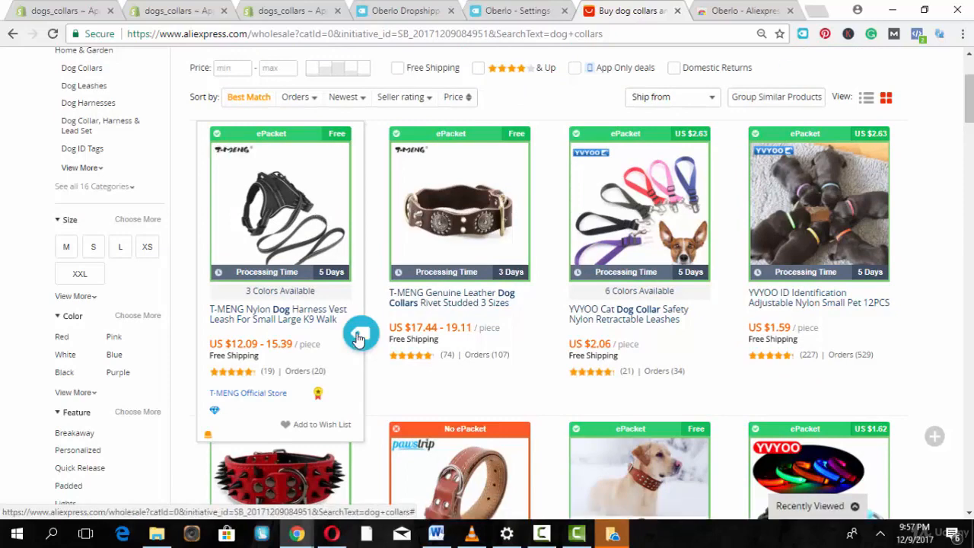
click(359, 337)
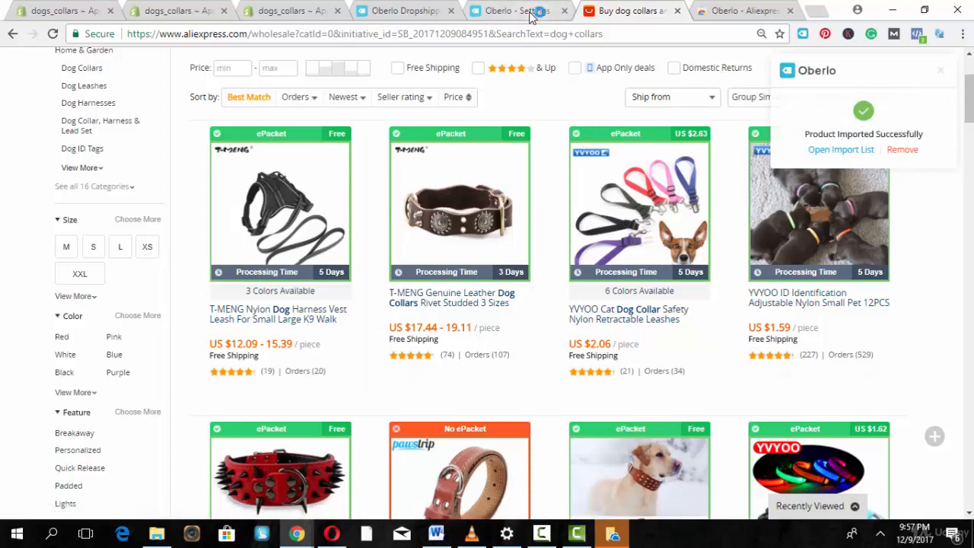
mouse_move(464, 228)
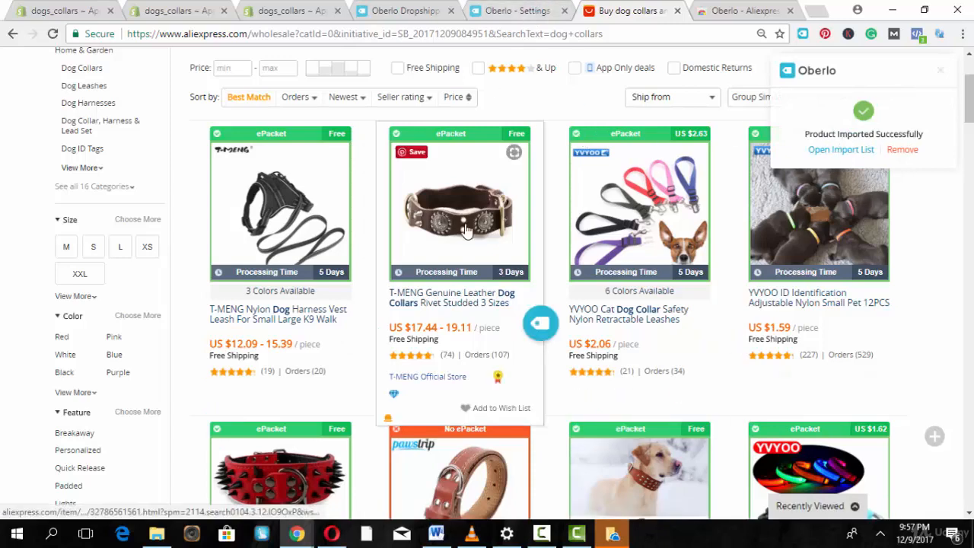
click(541, 324)
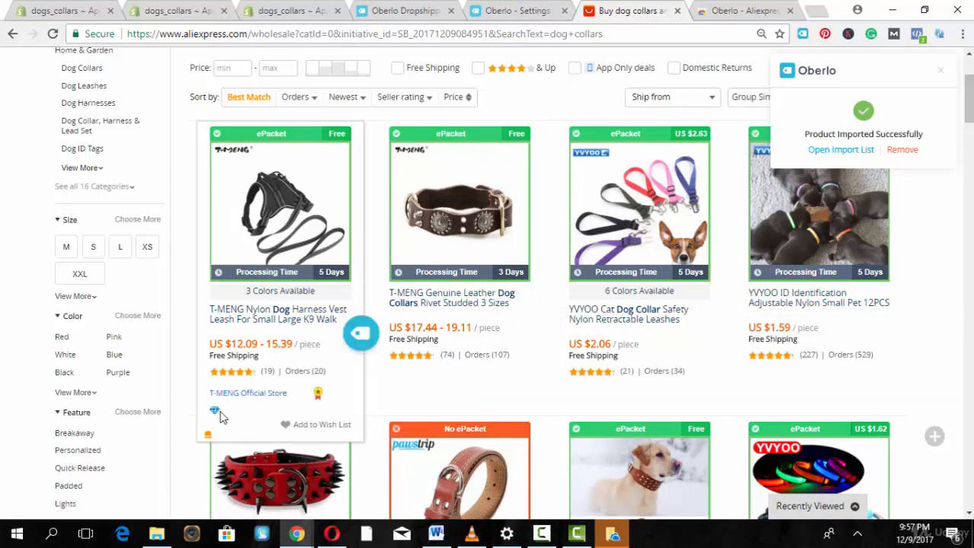
Import the YVYOO Cat Dog Collar Safety Nylon leashes and the YVYOO ID Identification 12PCS collars into Oberlo.
mouse_move(216, 414)
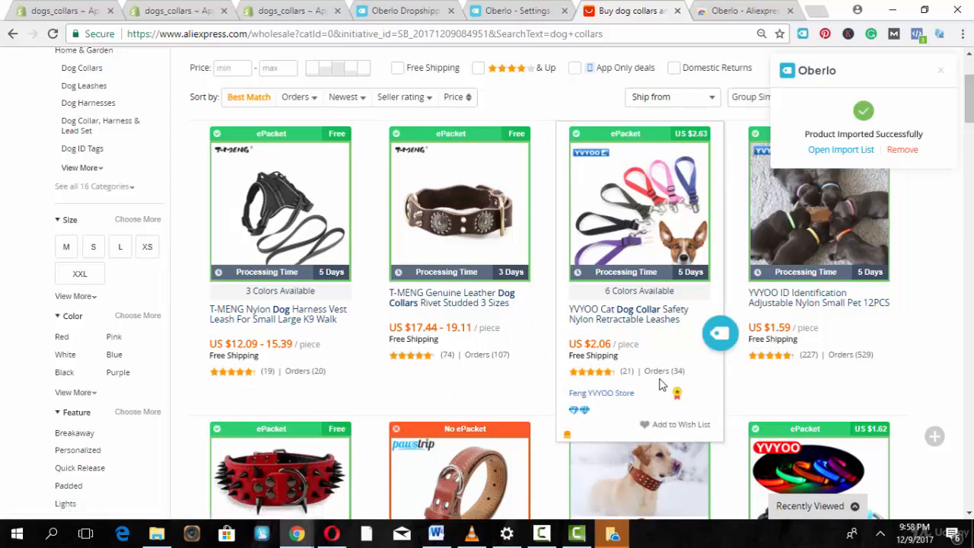
mouse_move(579, 414)
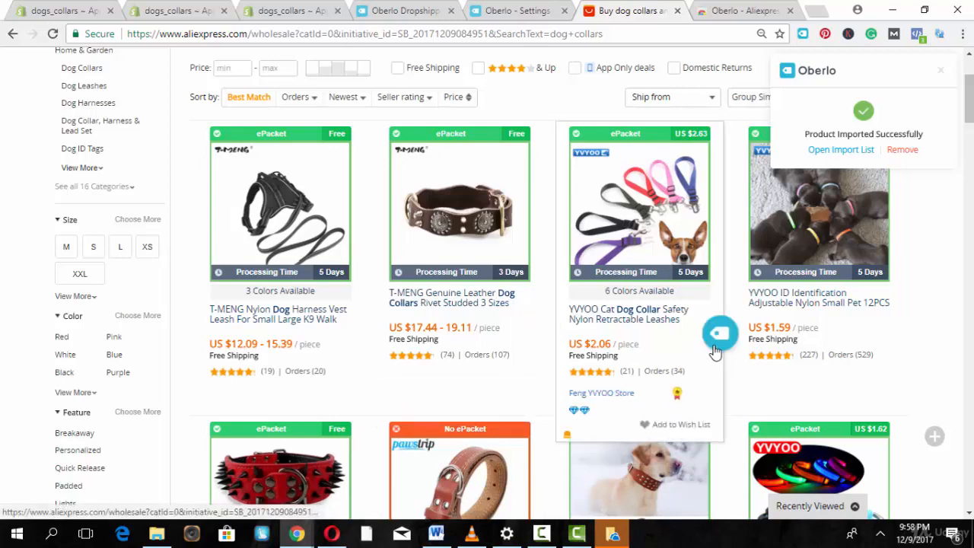
click(718, 339)
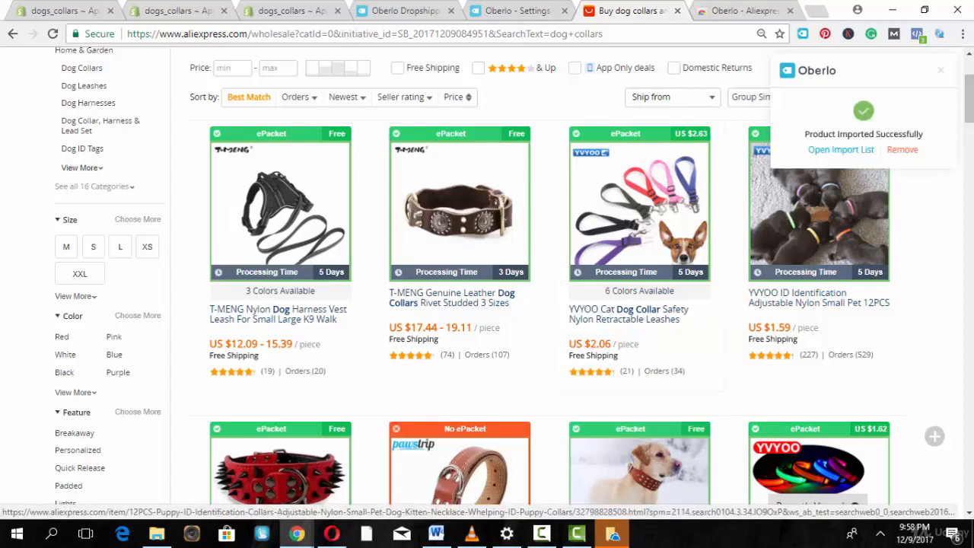
click(900, 322)
Import the Beirui Reflective Engraved Dog Collar from further down the dog collars results into Oberlo.
scroll(900, 323, down, 5)
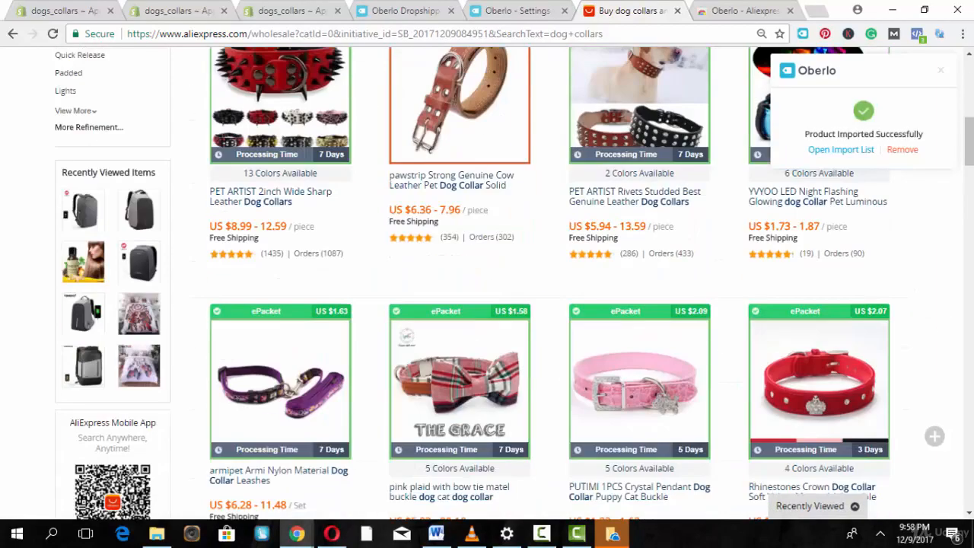
scroll(901, 237, down, 3)
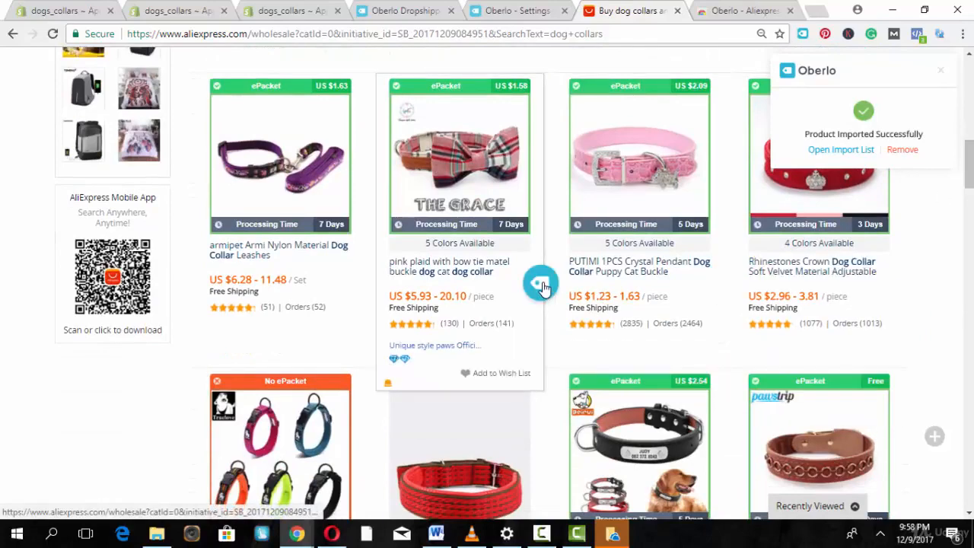
scroll(960, 280, down, 5)
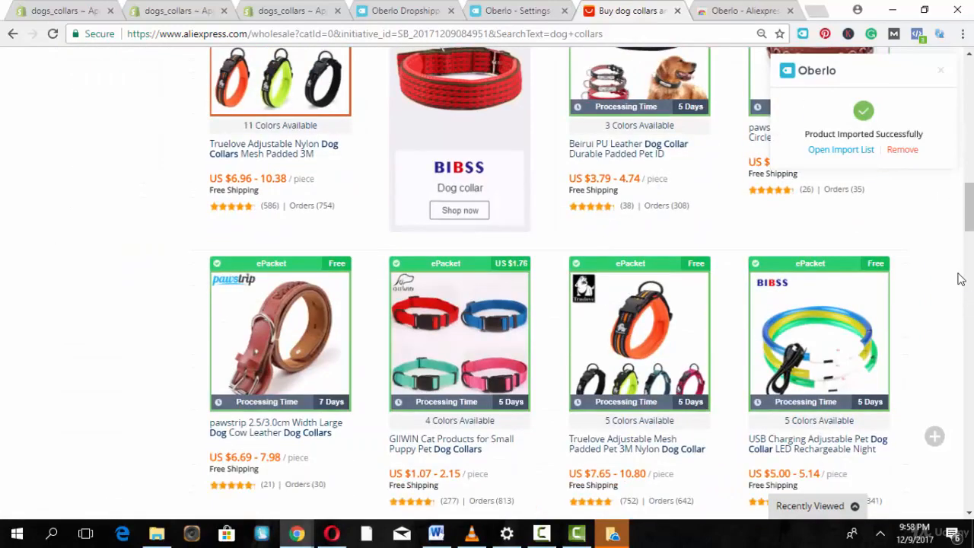
drag(968, 213, 967, 278)
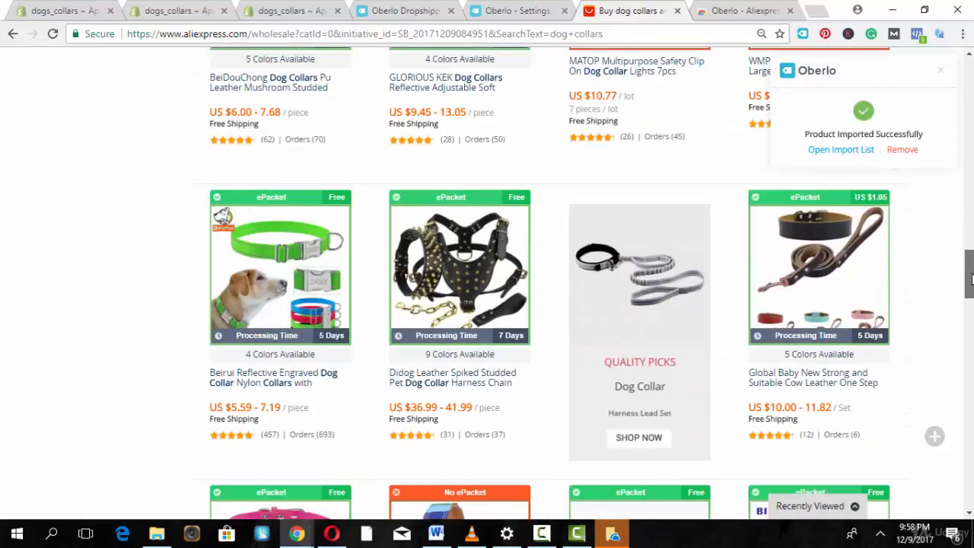
scroll(402, 292, down, 1)
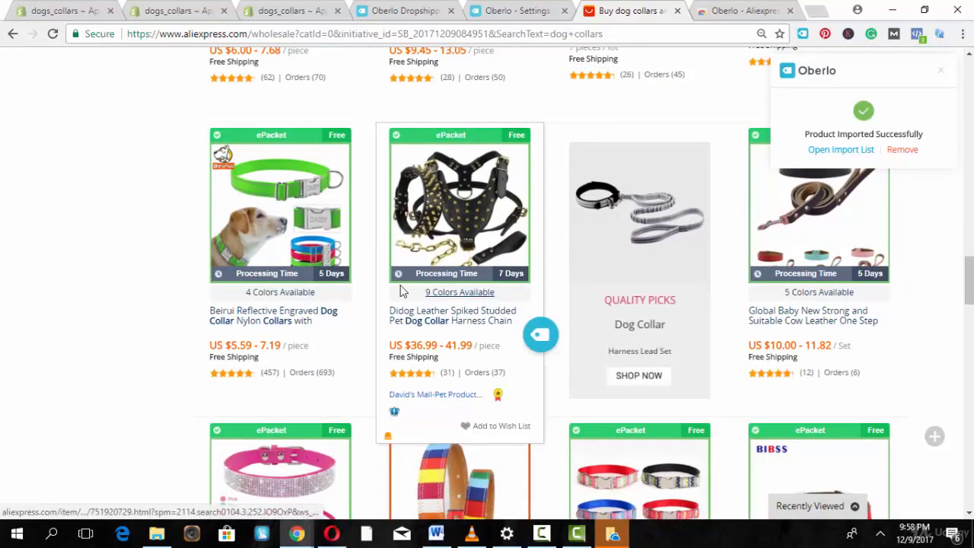
click(363, 337)
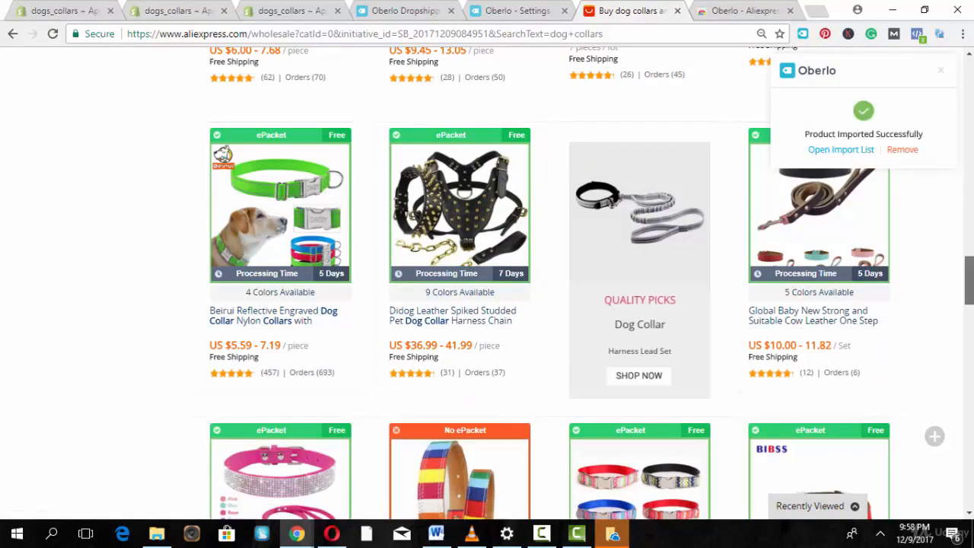
Open the related search for glowing dog collar and import the ISINOTEX Nylon LED Light Dog Collars into Oberlo.
scroll(804, 370, down, 8)
scroll(769, 413, up, 8)
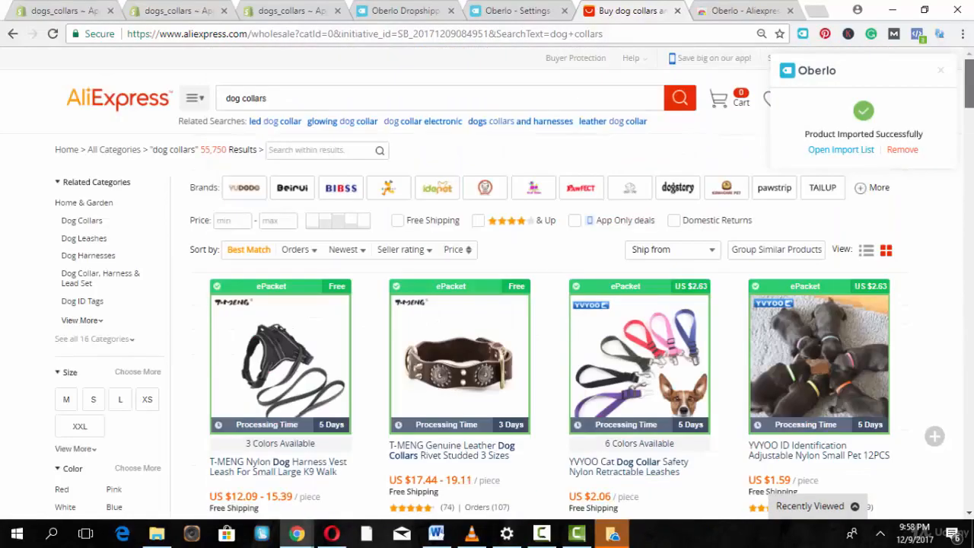
click(329, 131)
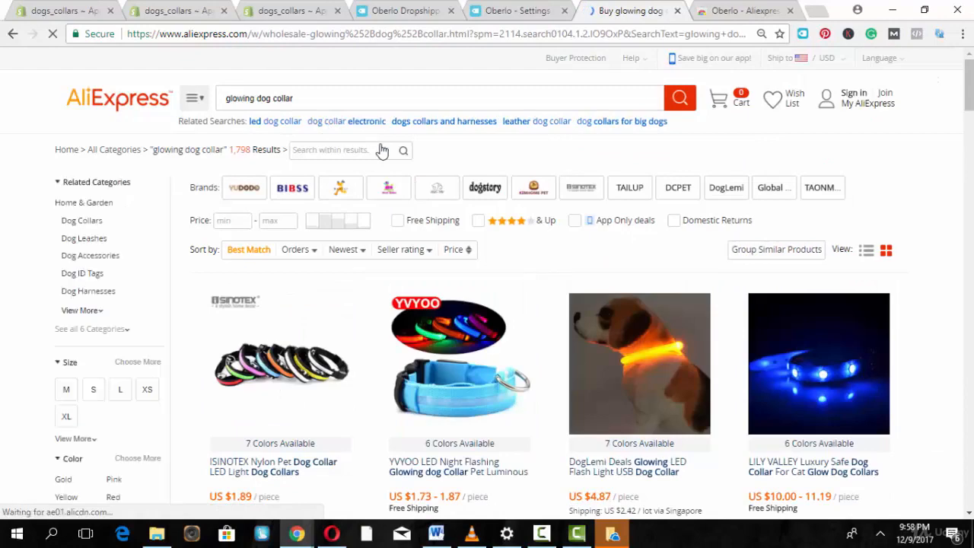
scroll(487, 304, down, 2)
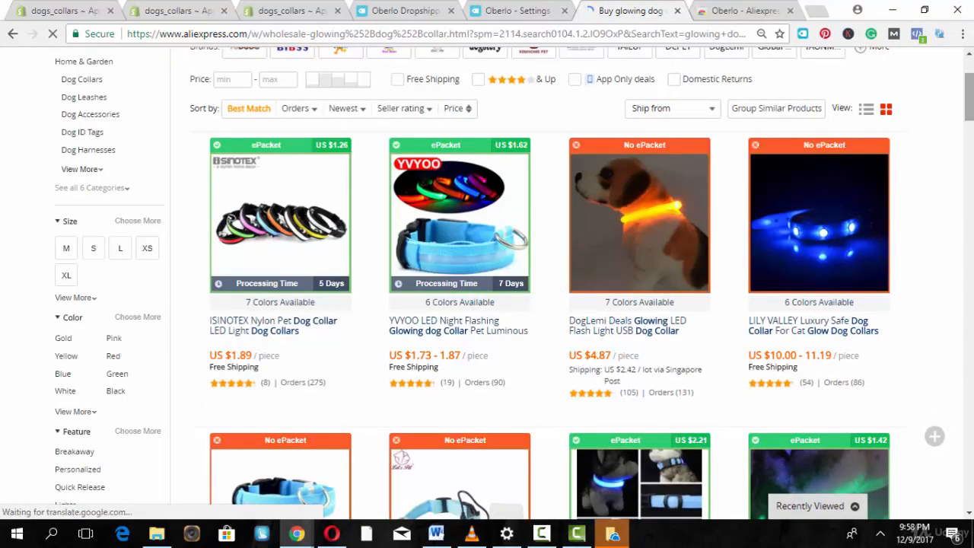
scroll(596, 227, down, 1)
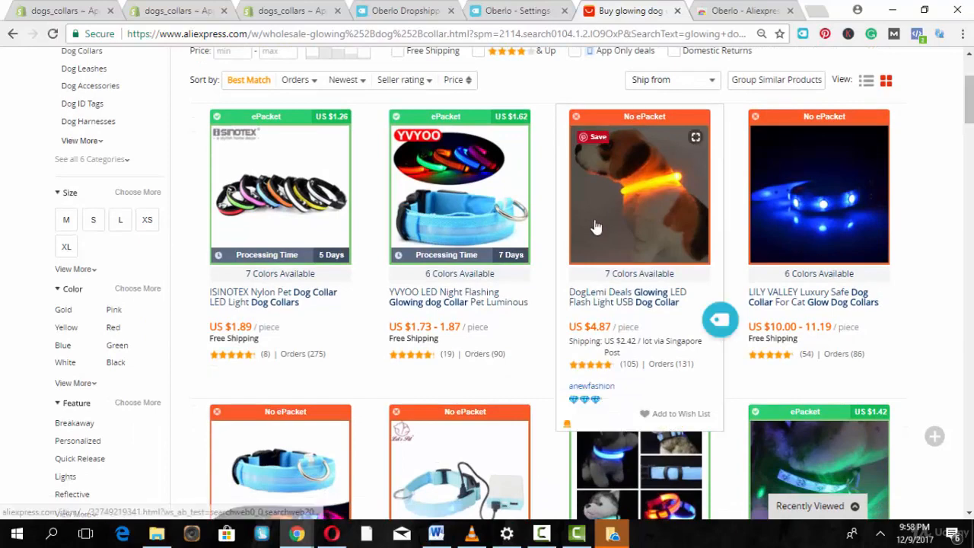
click(352, 327)
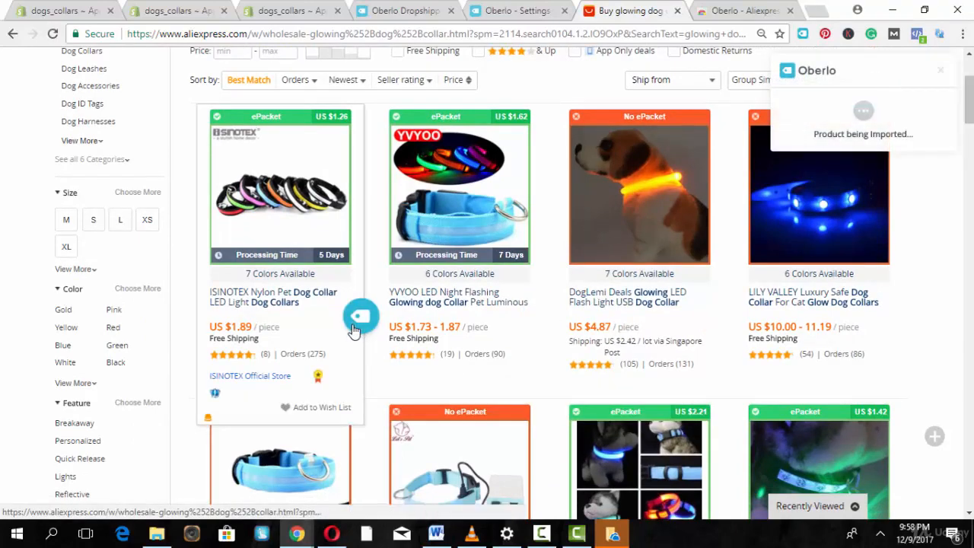
Import the GAN Bright Night Safety collar light and the TOPINCN Adjustable USB Charging LED Dog Collar into Oberlo.
scroll(354, 328, down, 2)
scroll(352, 331, down, 2)
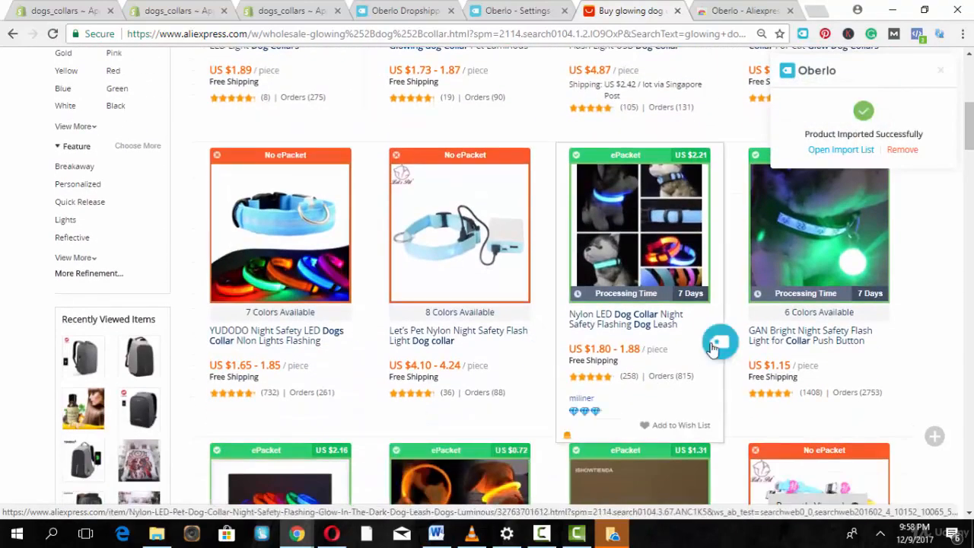
click(856, 344)
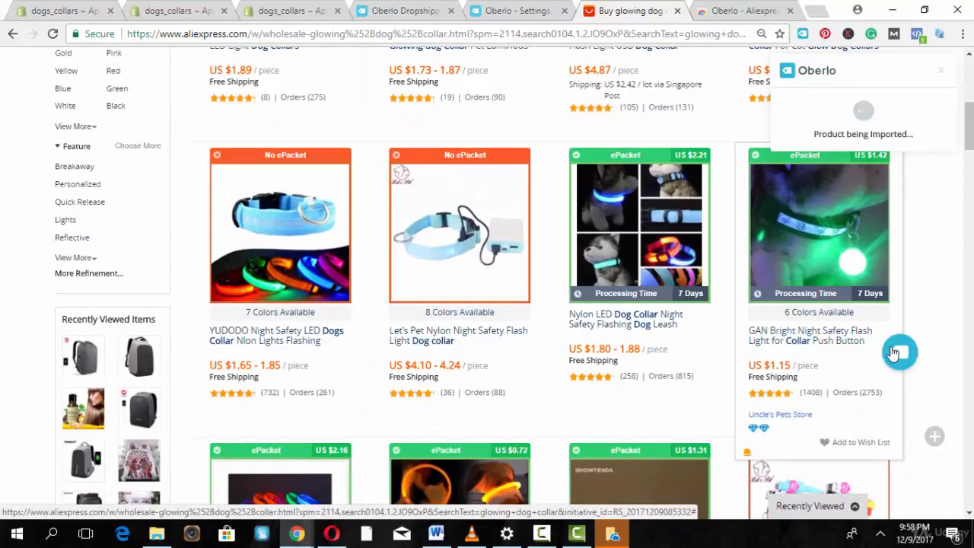
scroll(894, 353, down, 5)
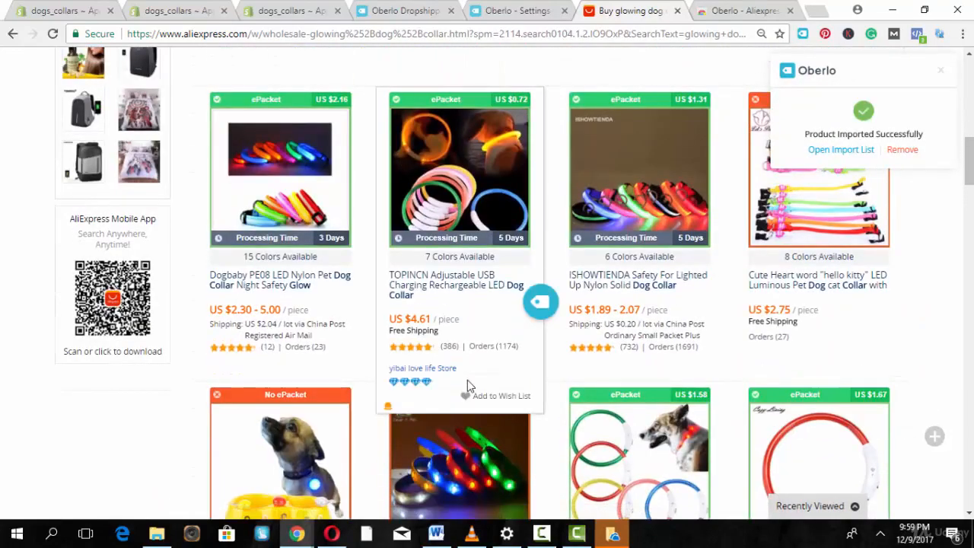
click(540, 302)
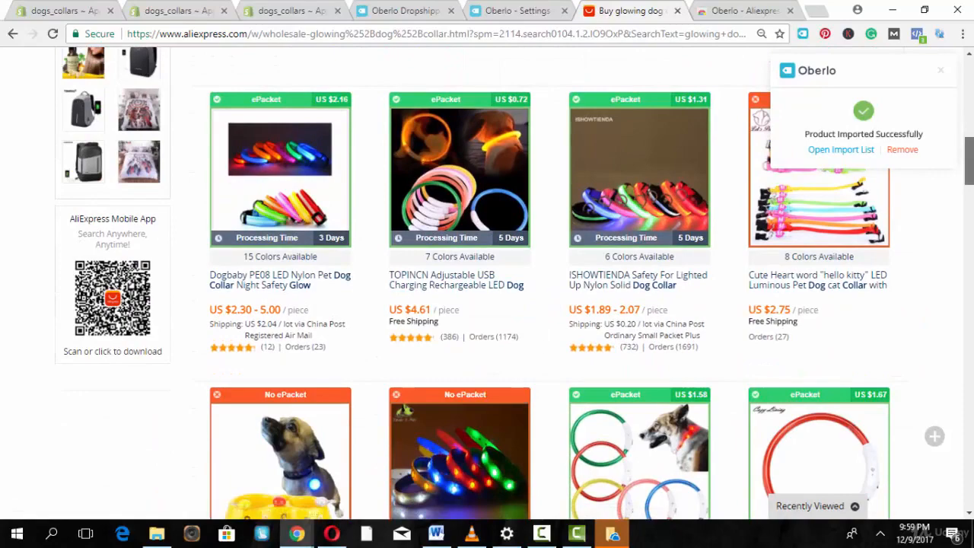
Open the related search for dogs collars and harnesses and import the ISINOTEX Long Nylon Dog Collar Retractable Leash.
drag(969, 161, 969, 83)
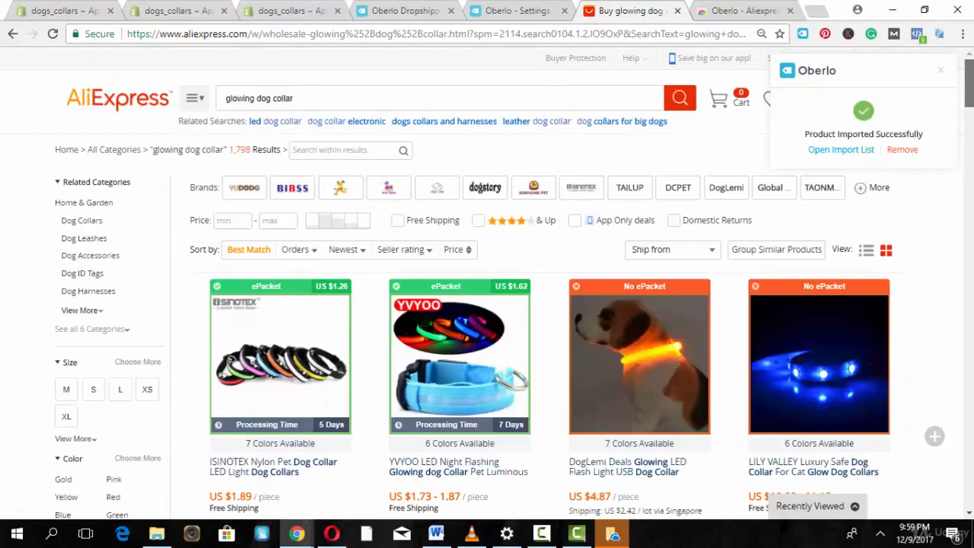
click(450, 129)
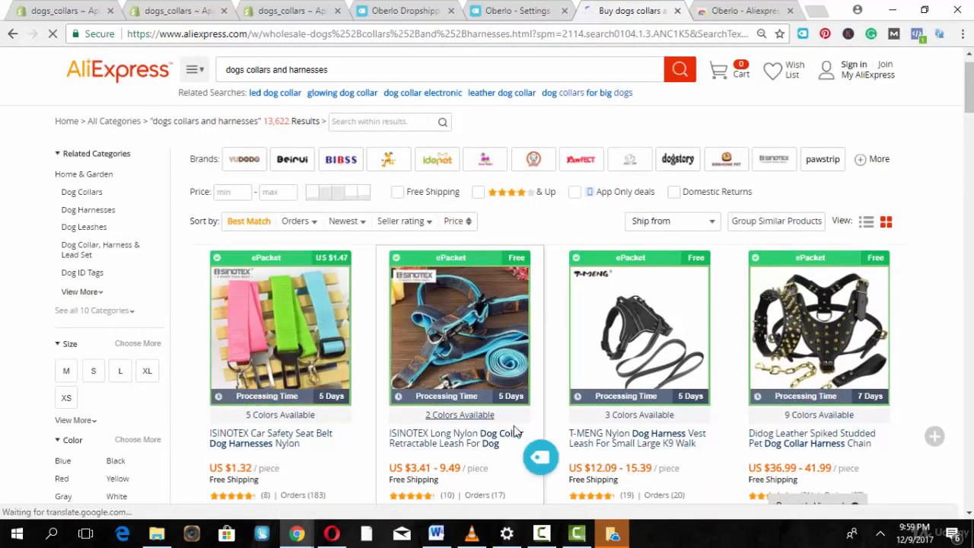
click(540, 457)
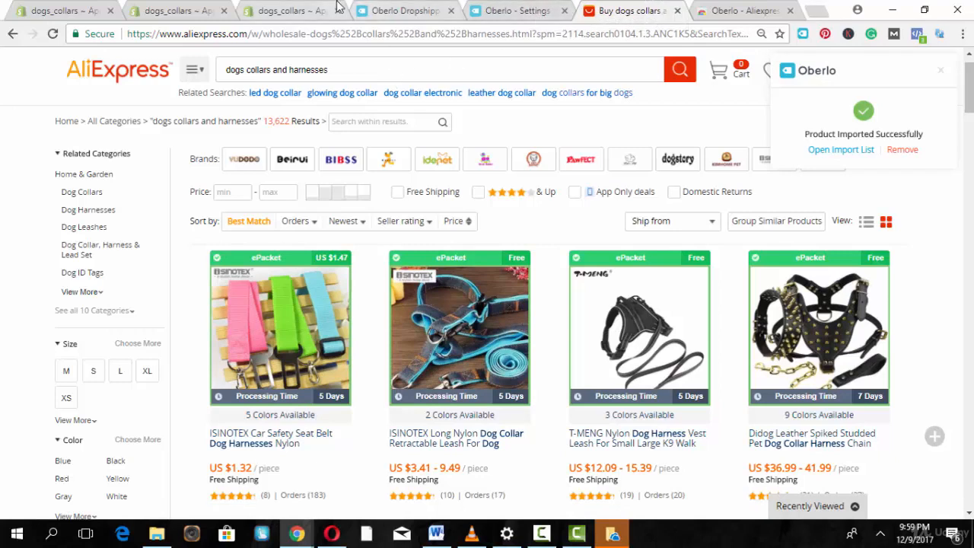
Replace the search text with dogs dress and run the search on AliExpress.
double_click(370, 79)
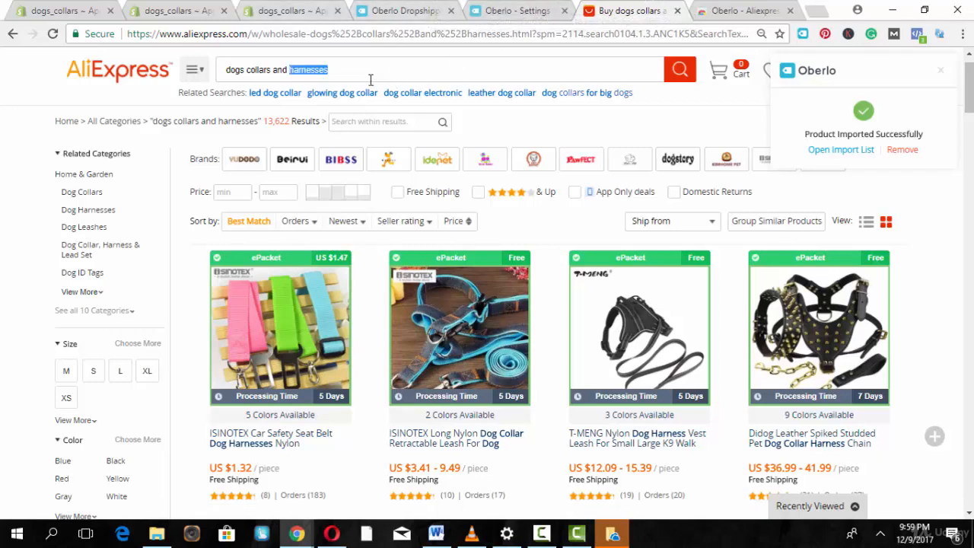
key(BackSpace)
key(BackSpace)
key(BackSpace)
key(BackSpace)
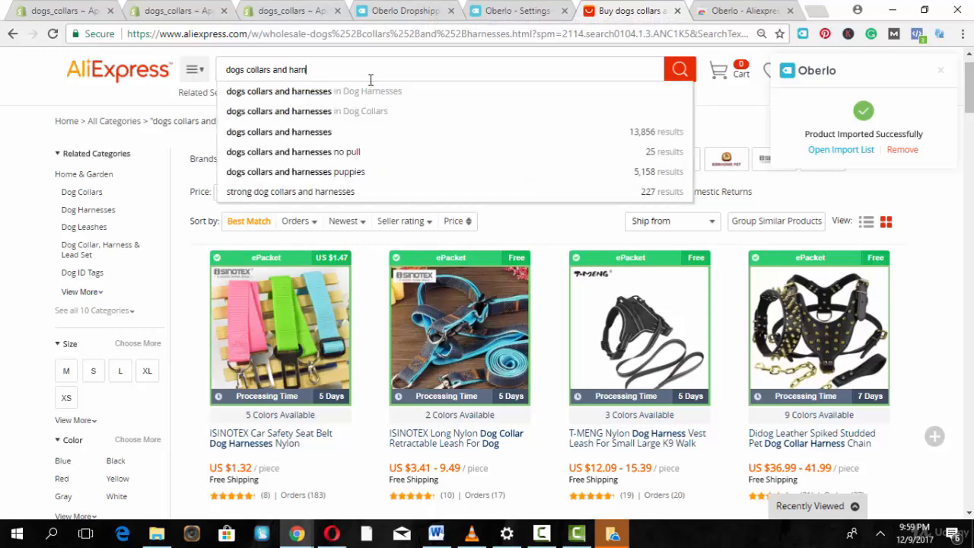
key(BackSpace)
text(dre)
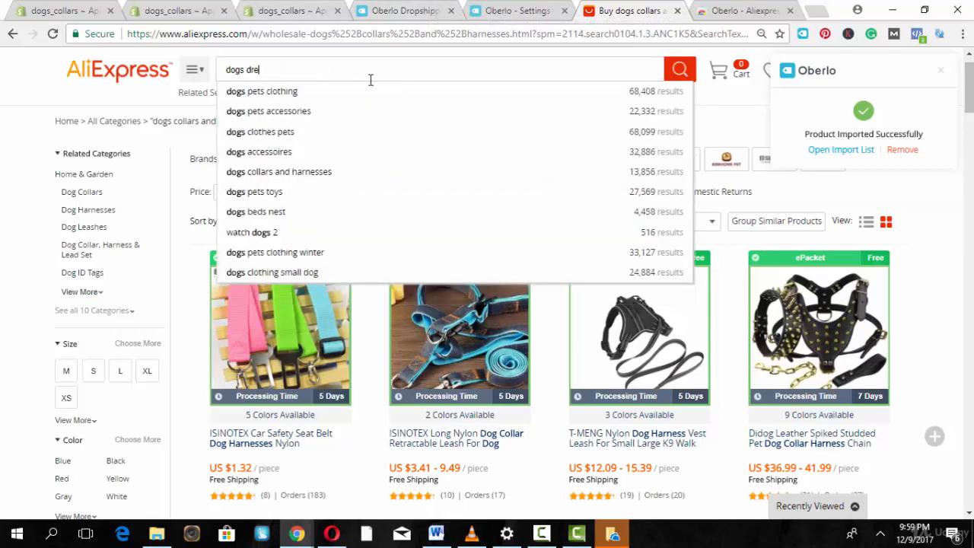
text(ss)
key(Return)
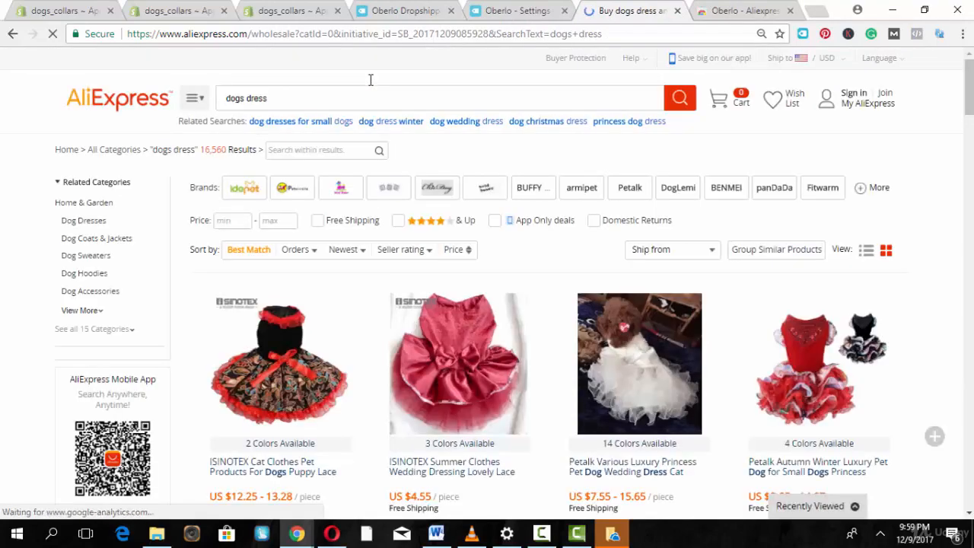
Import the Petalk Luxury Princess Pet Dog Wedding Dress and the JCPAL Xmas Santa Claus costume into Oberlo.
scroll(371, 79, down, 3)
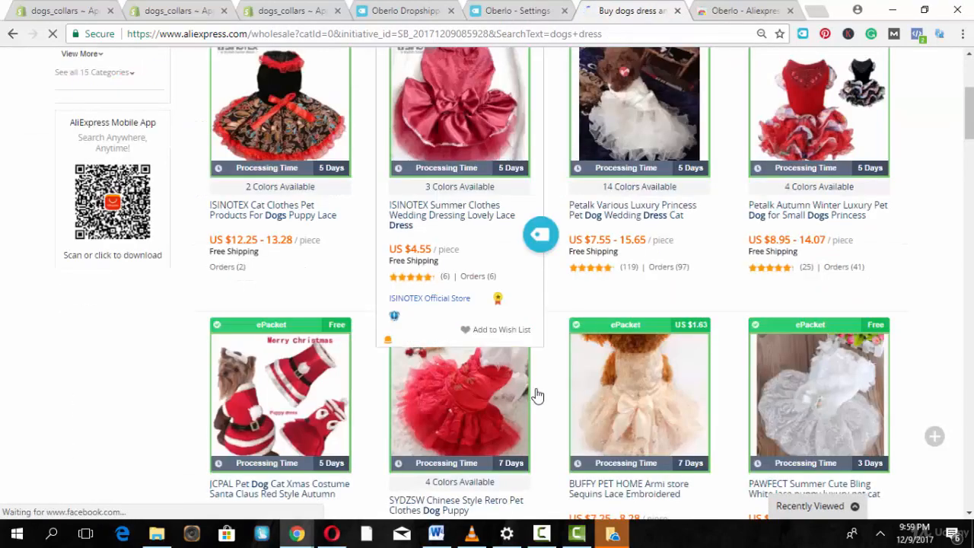
click(719, 228)
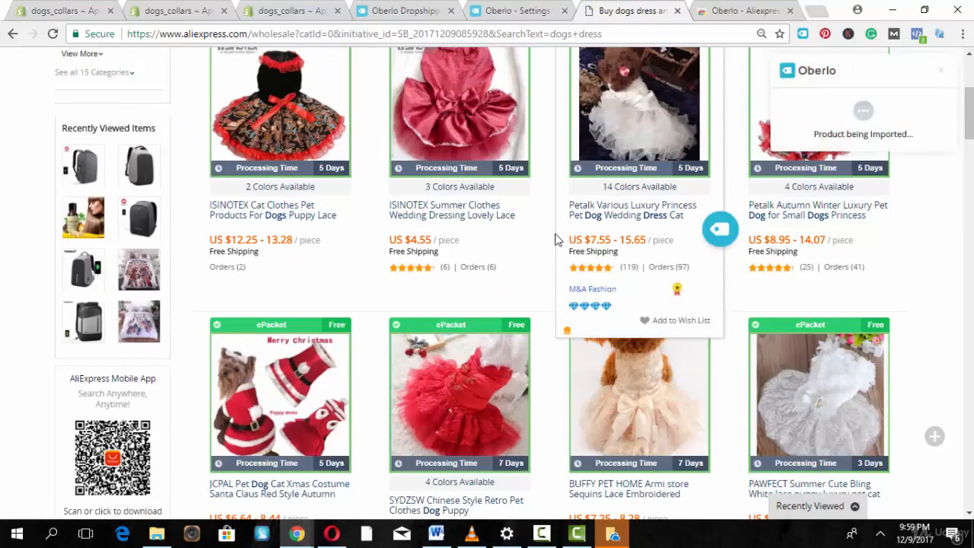
scroll(327, 177, down, 3)
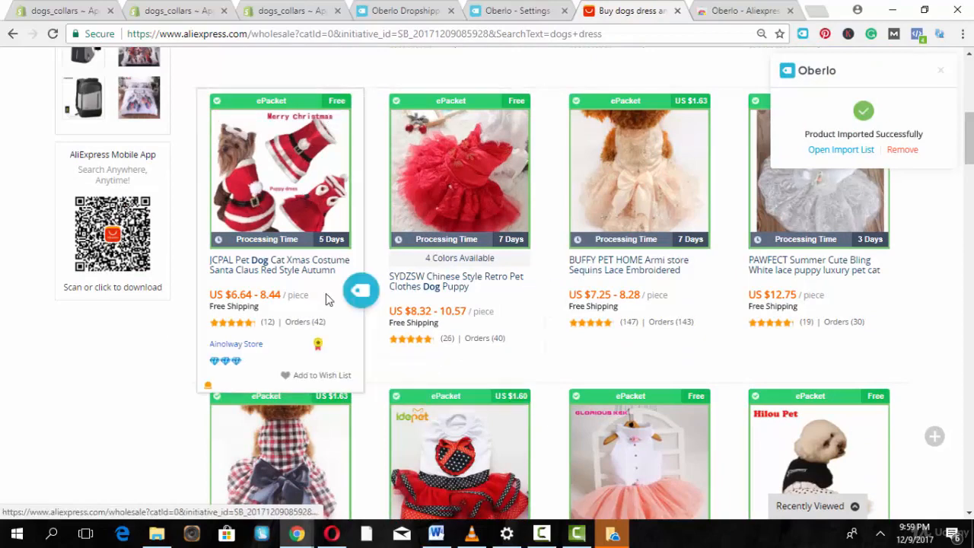
click(356, 291)
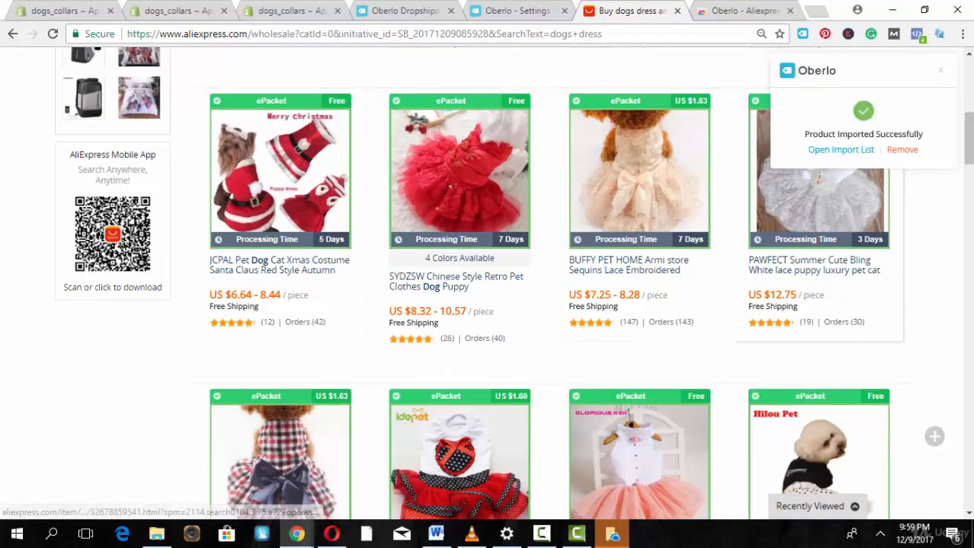
Import the IDEPET Tutu Princess Skirt and the panDaDa Cute Red Black Color Dress into Oberlo.
scroll(645, 249, down, 5)
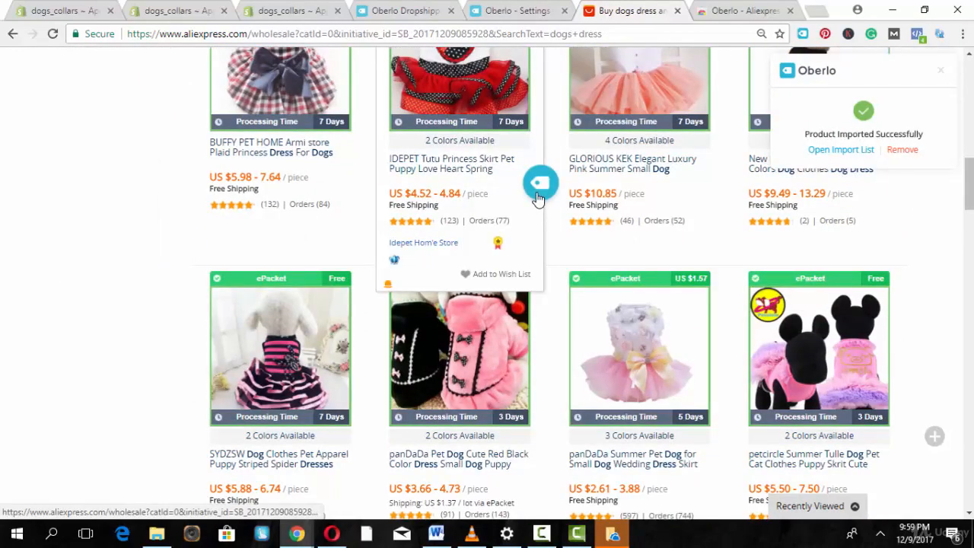
click(537, 196)
click(541, 476)
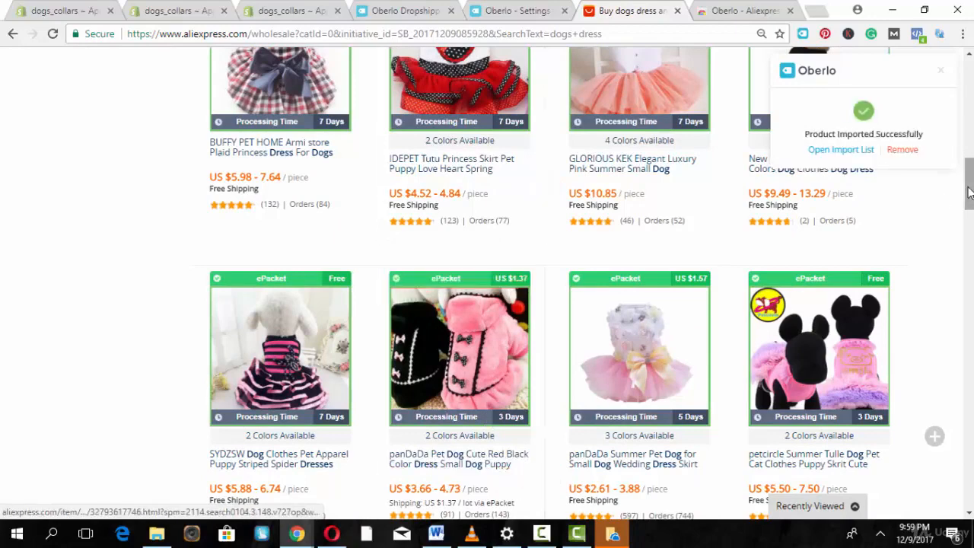
Replace the search text with dogs homes and run the search on AliExpress.
scroll(544, 480, up, 8)
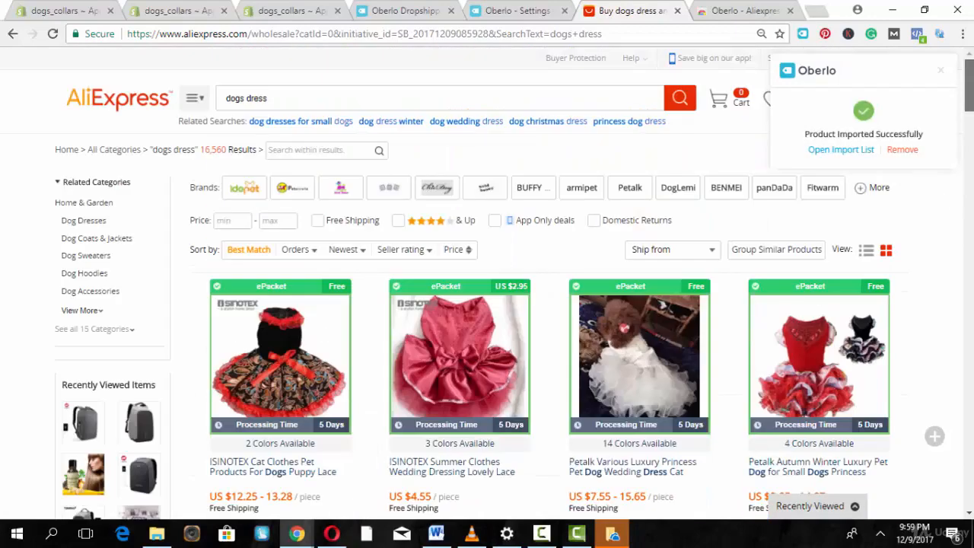
click(460, 106)
key(BackSpace)
key(BackSpace)
key(BackSpace)
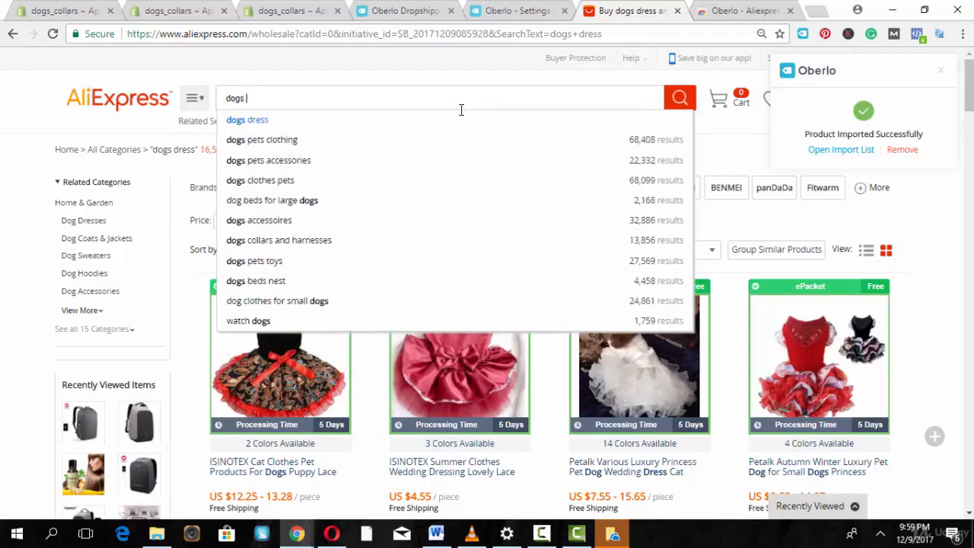
text(homes)
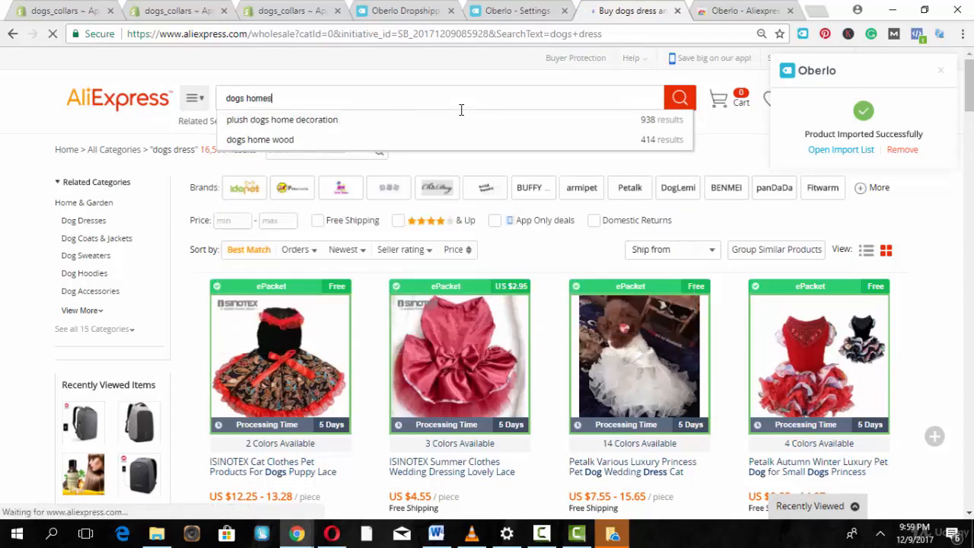
key(Return)
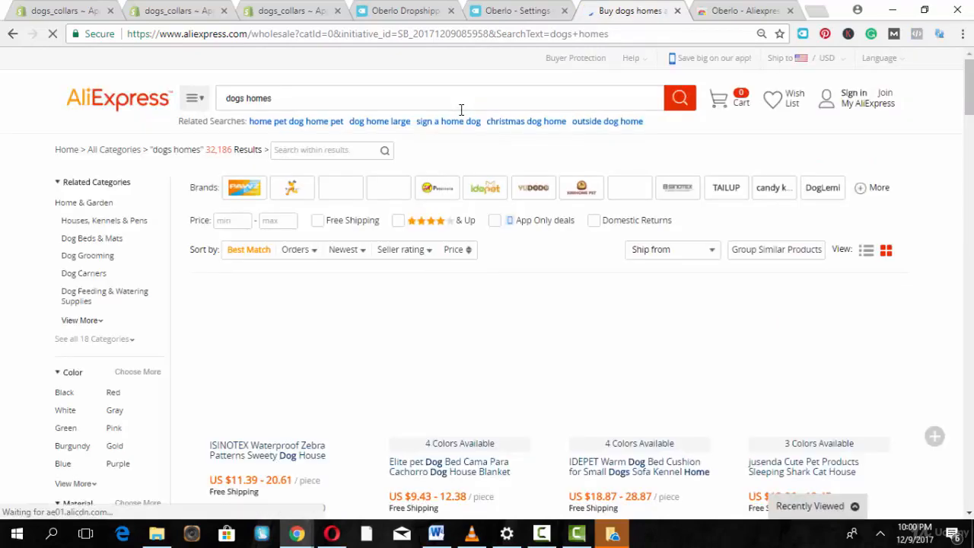
Import the ISINOTEX Waterproof Zebra dog house, the IDEPET Warm Dog Bed Cushion and the fine joy Bed House into Oberlo.
scroll(461, 110, down, 2)
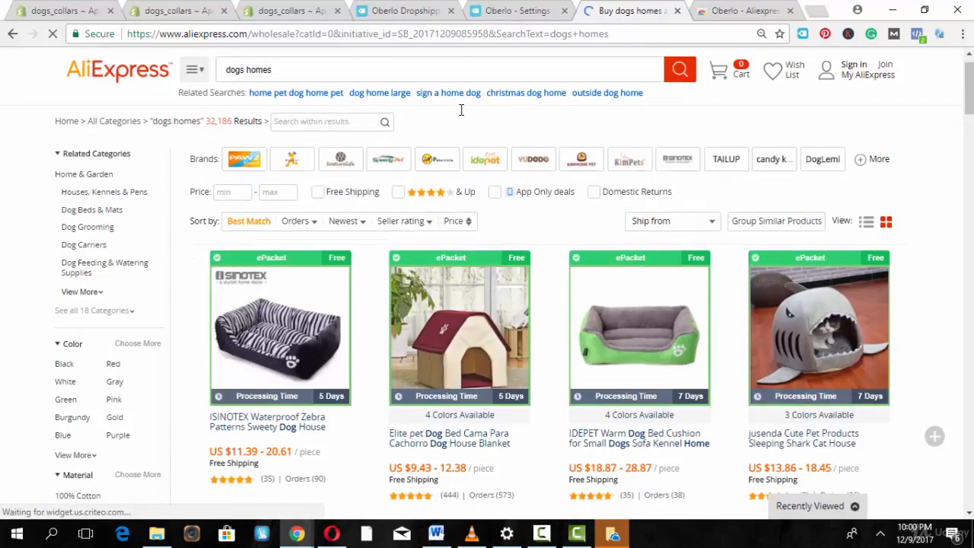
scroll(460, 110, down, 3)
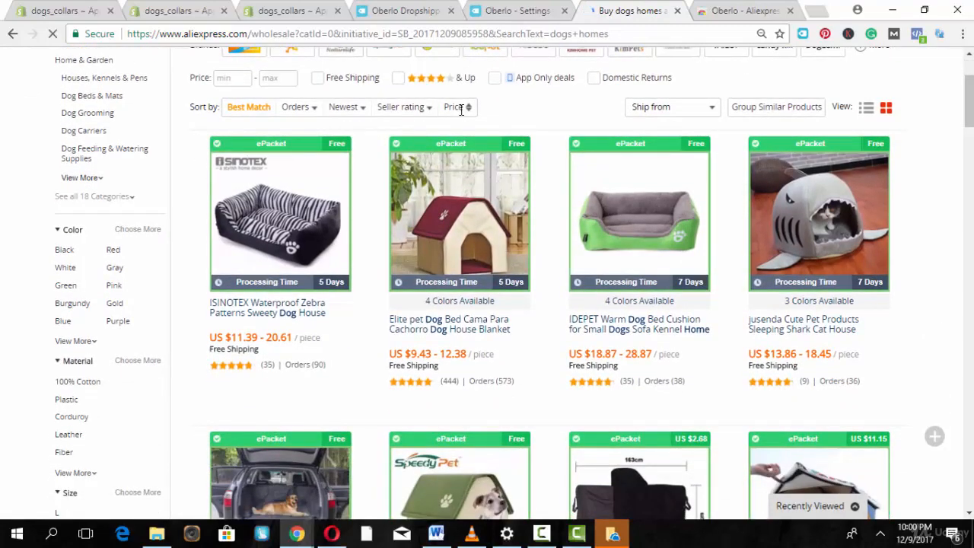
click(368, 336)
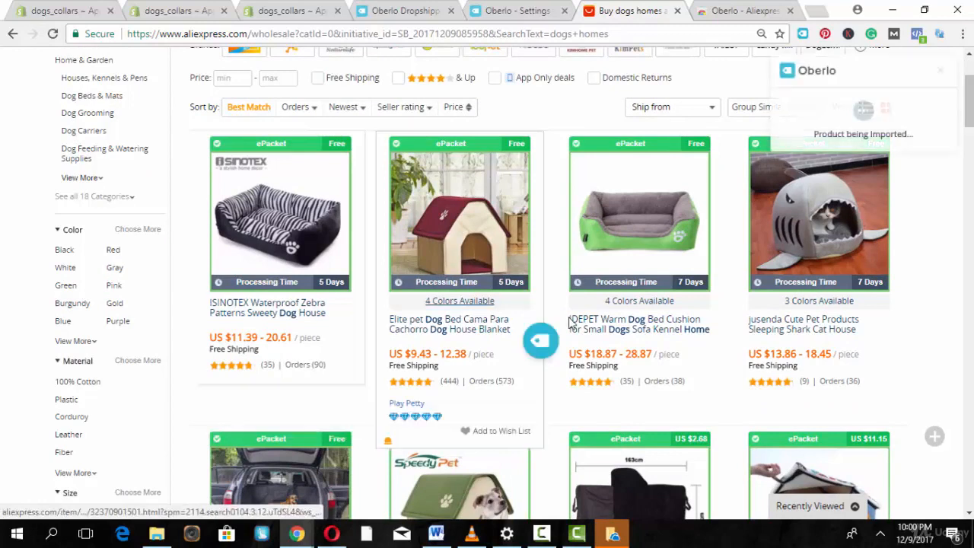
mouse_move(543, 340)
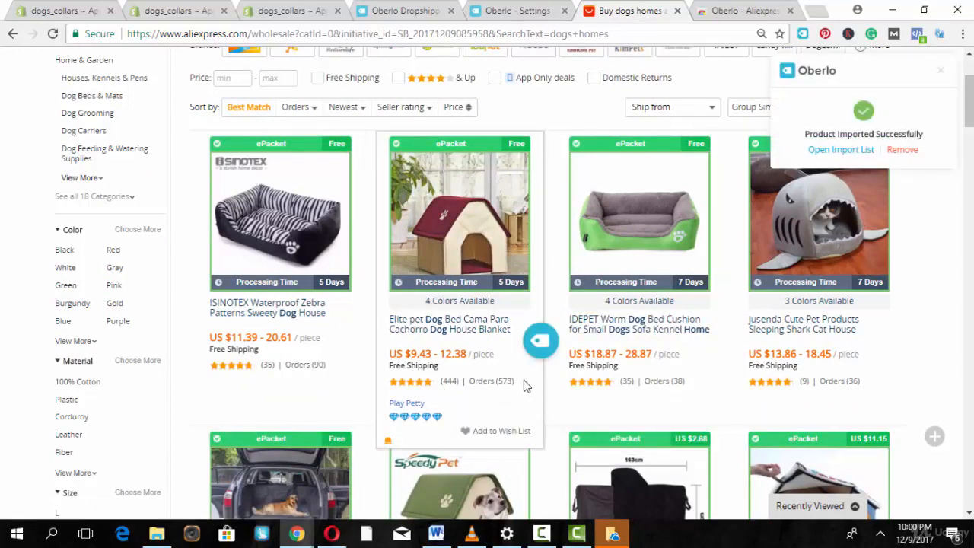
mouse_move(659, 349)
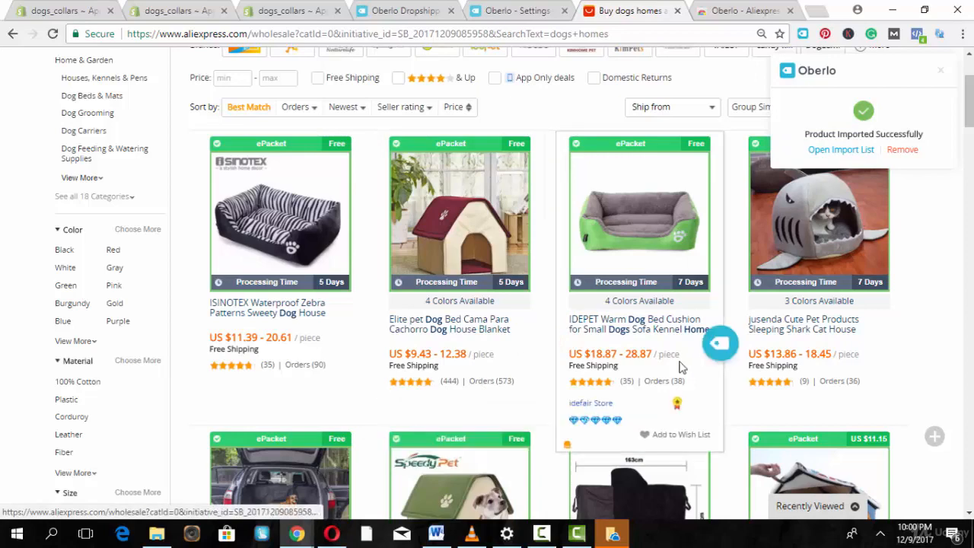
click(724, 347)
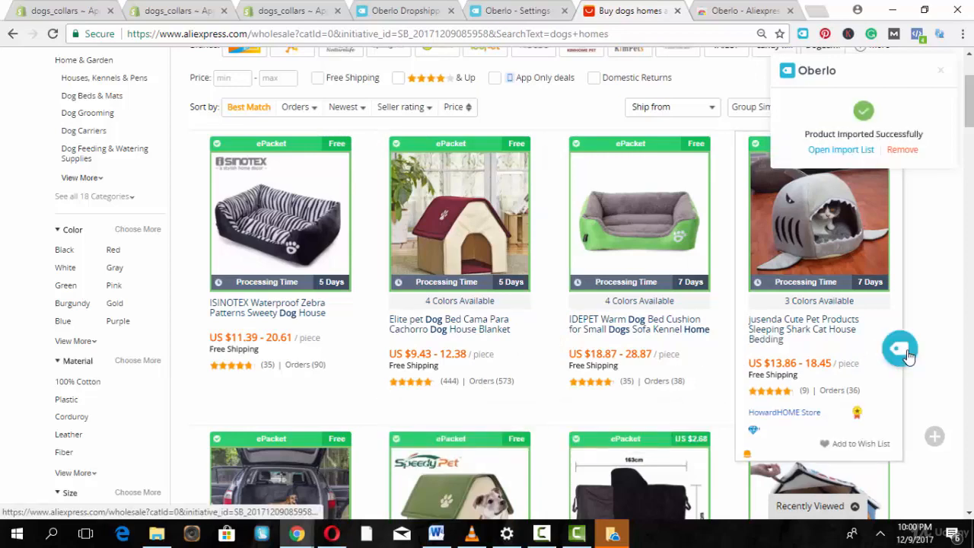
scroll(728, 282, down, 5)
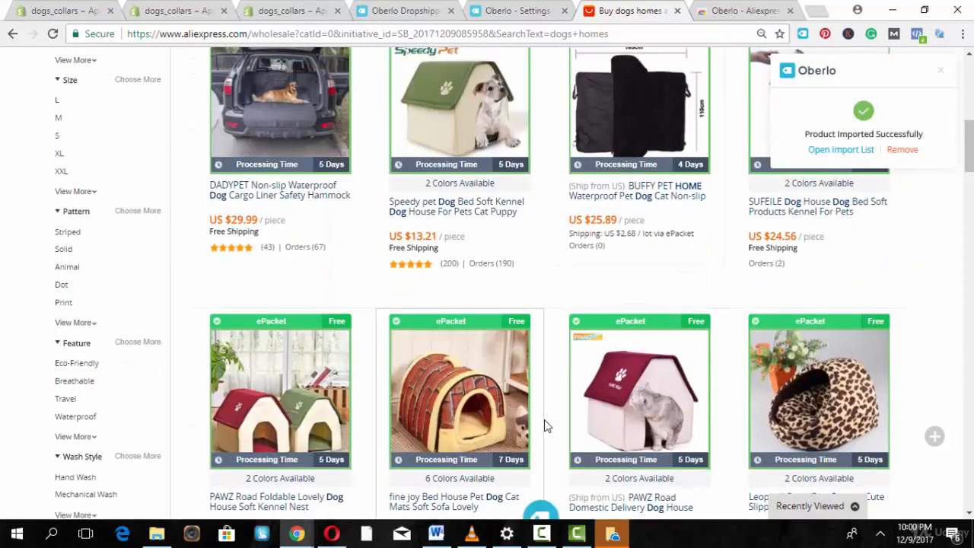
click(539, 516)
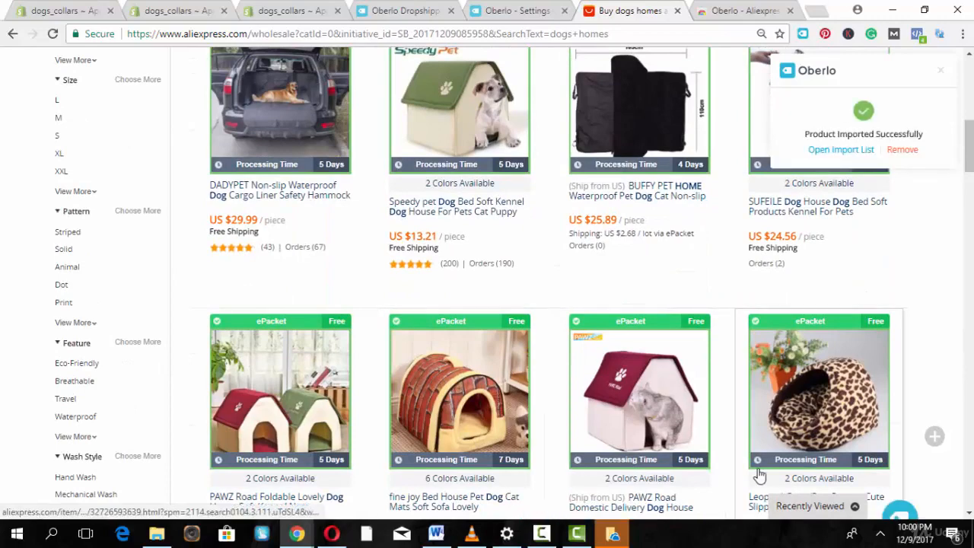
Replace the search with dogs carr and run the suggested search dogs carrier winter in Dog Carriers.
scroll(362, 141, up, 8)
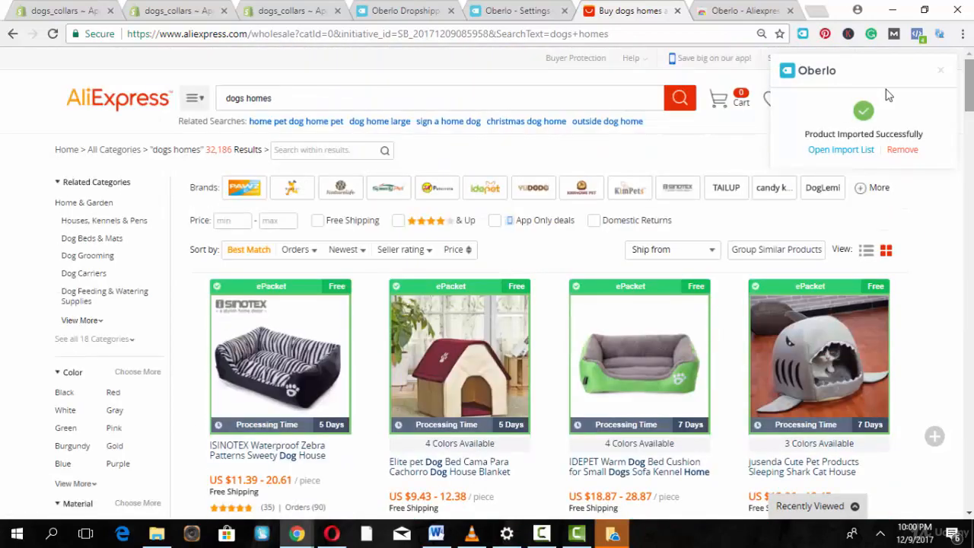
click(323, 99)
key(BackSpace)
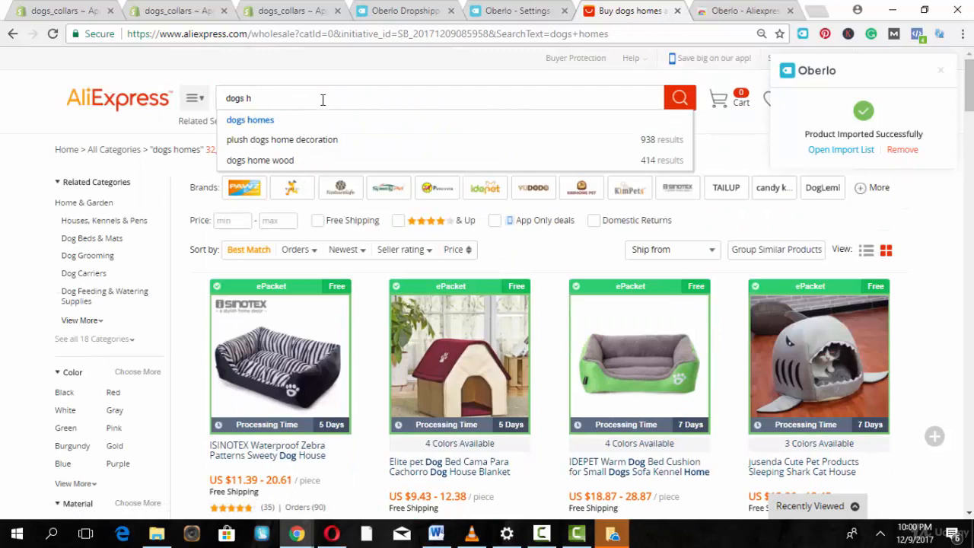
key(BackSpace)
text(carr)
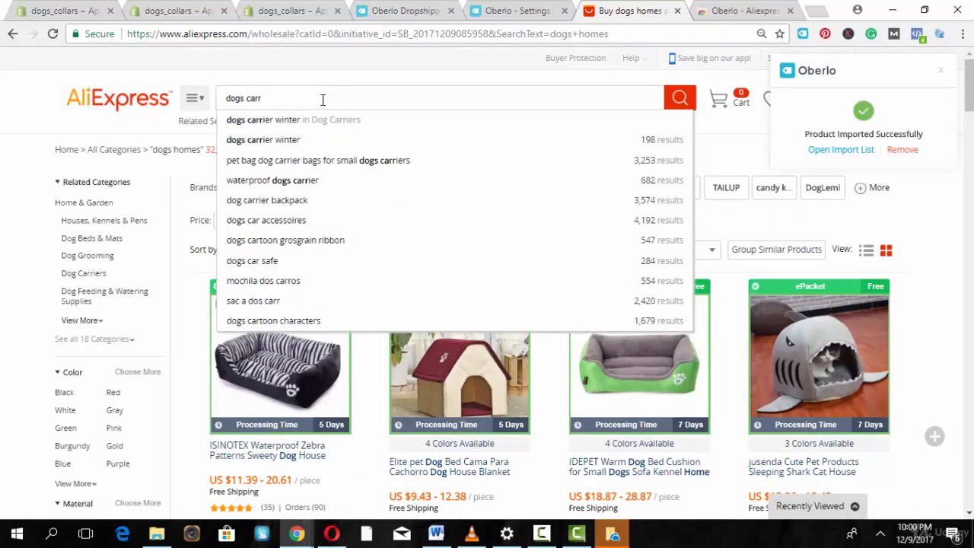
key(Down)
key(Return)
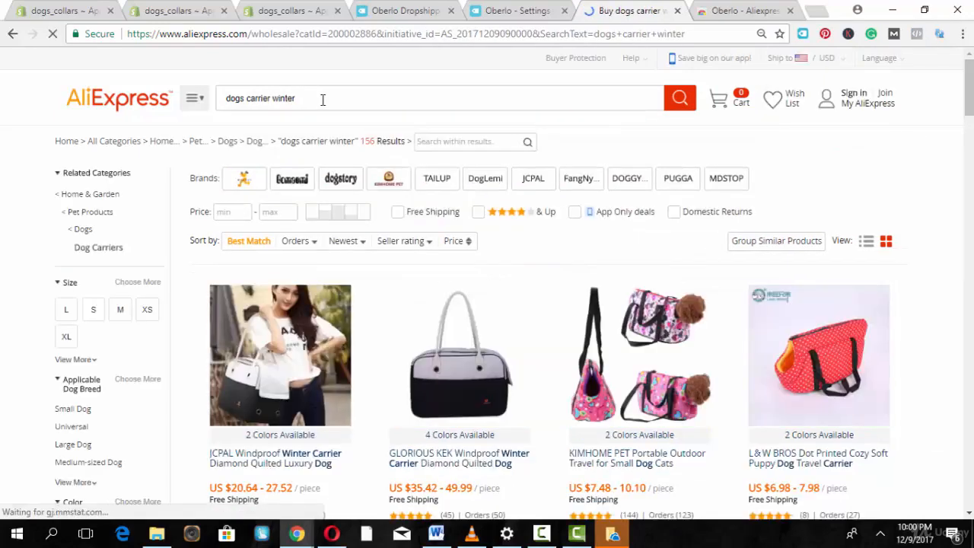
Import the KIMHOME PET Portable Outdoor Travel carrier and the TAONMEISU Warm Carrier Car Seat Pad into Oberlo.
scroll(323, 100, down, 3)
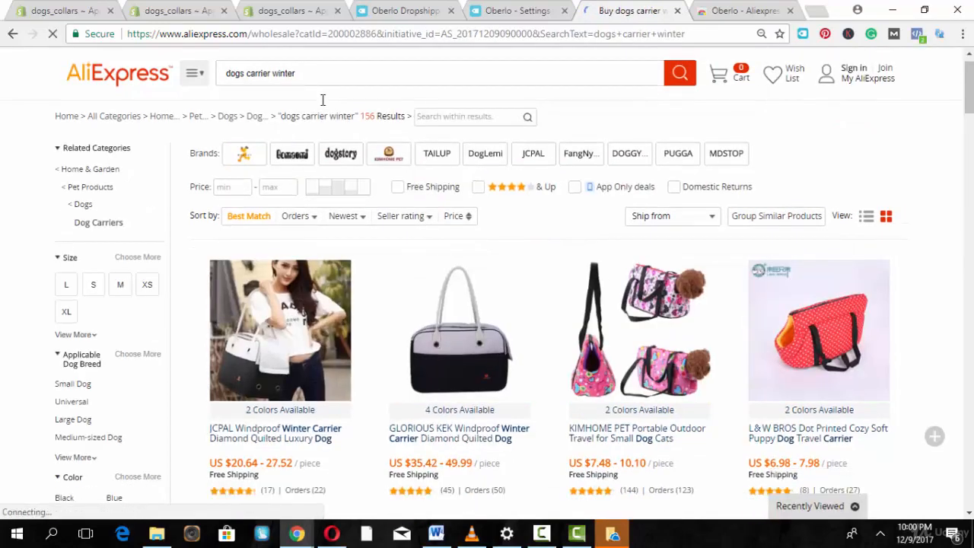
click(720, 276)
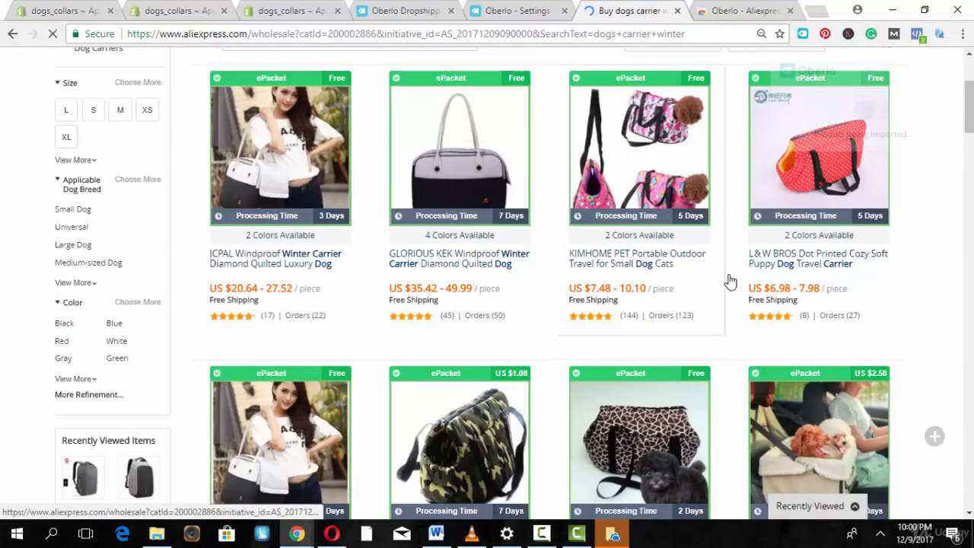
scroll(837, 273, down, 5)
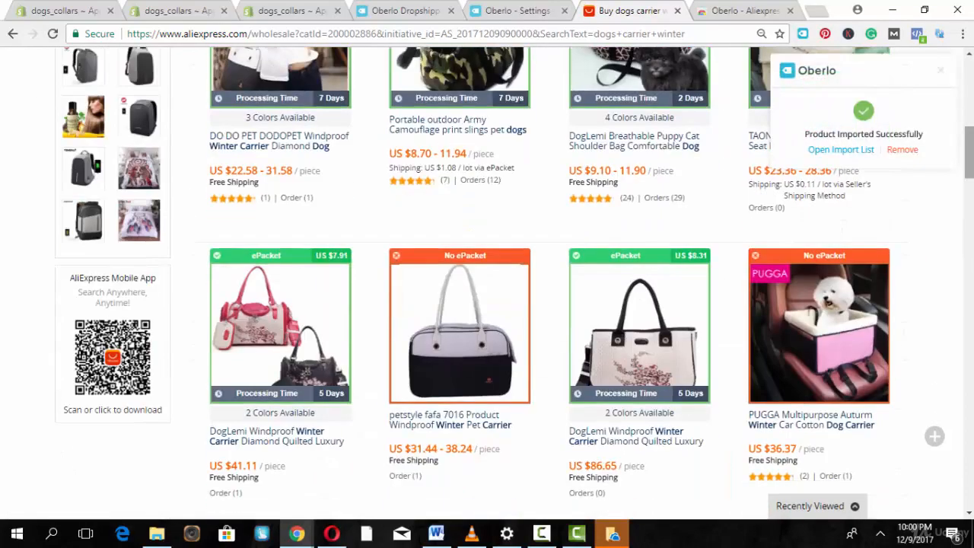
scroll(857, 378, up, 3)
click(887, 378)
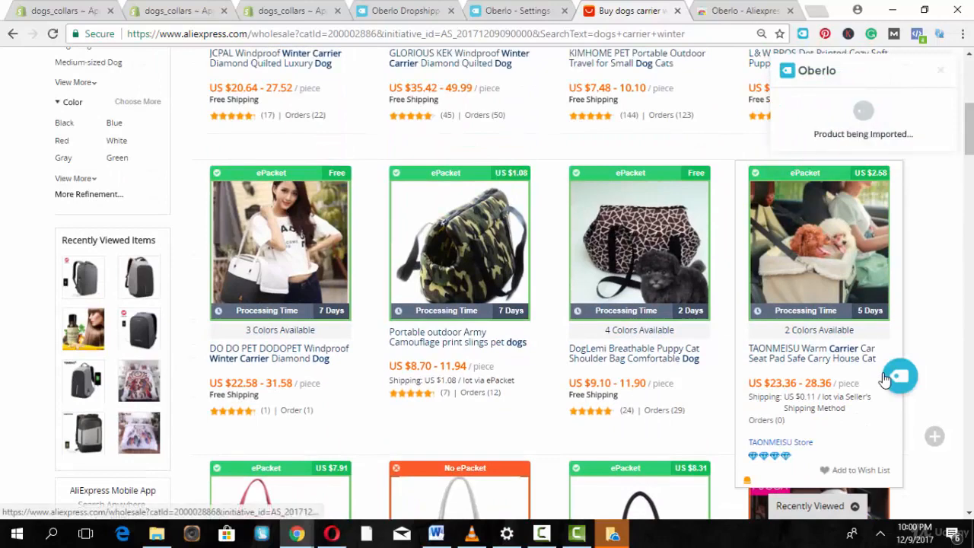
Import the DogLemi Breathable Shoulder Bag, the DO DO PET Windproof Winter Carrier and the LAPLADOG Car Seat Cover into Oberlo.
click(731, 368)
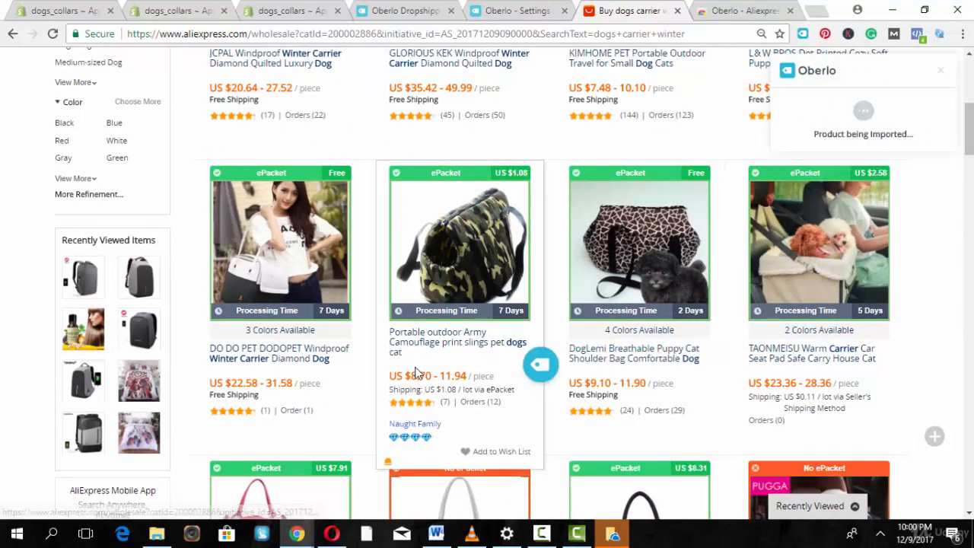
click(362, 364)
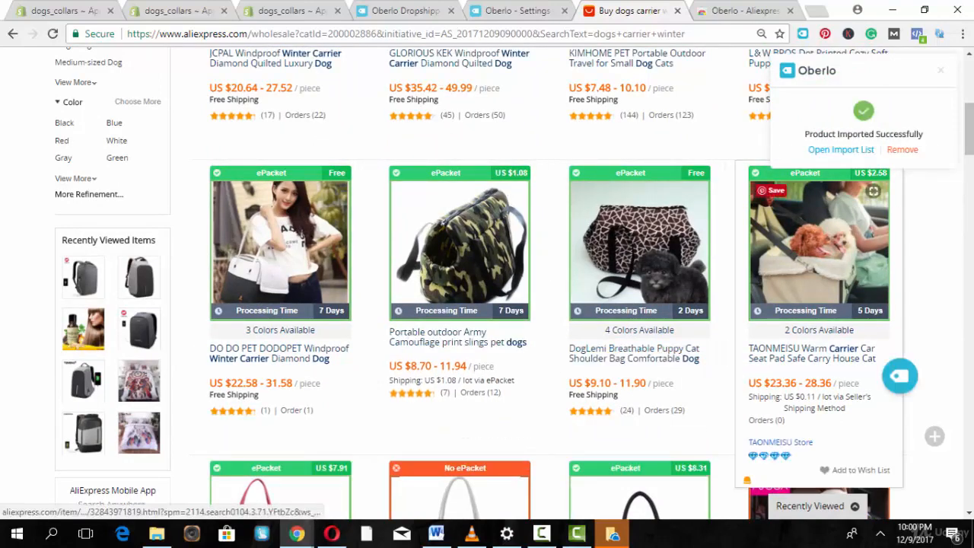
scroll(366, 361, down, 4)
scroll(491, 256, down, 5)
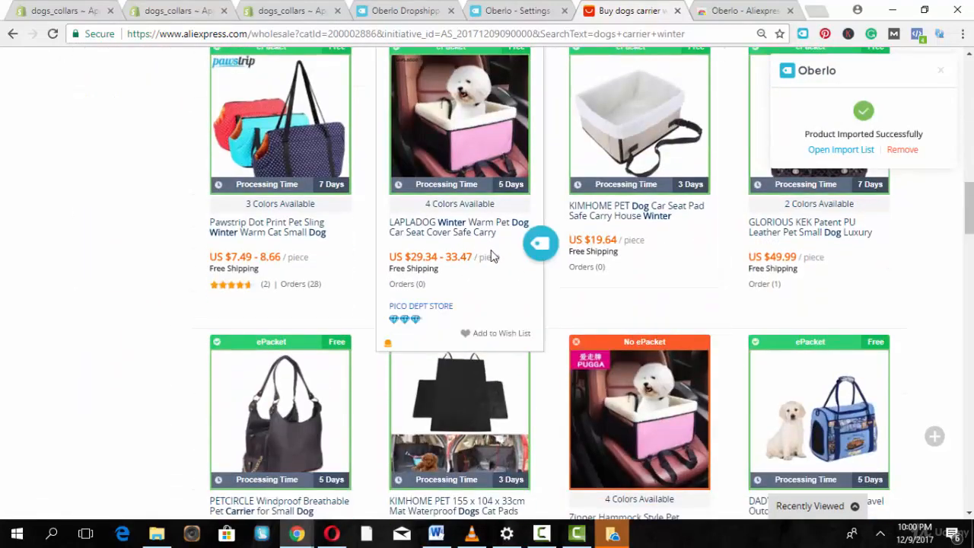
click(540, 243)
drag(969, 199, 969, 78)
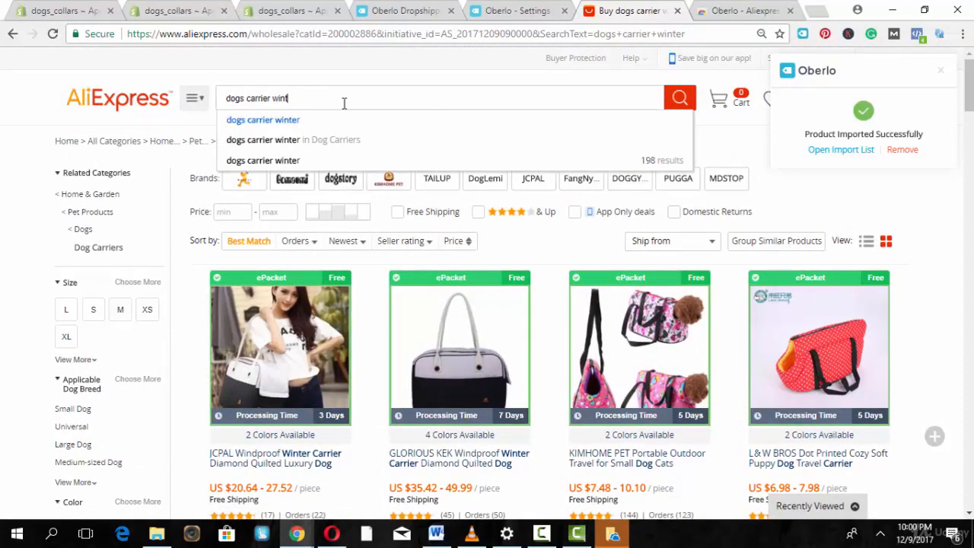
key(BackSpace)
key(BackSpace)
key(BackSpace)
key(BackSpace)
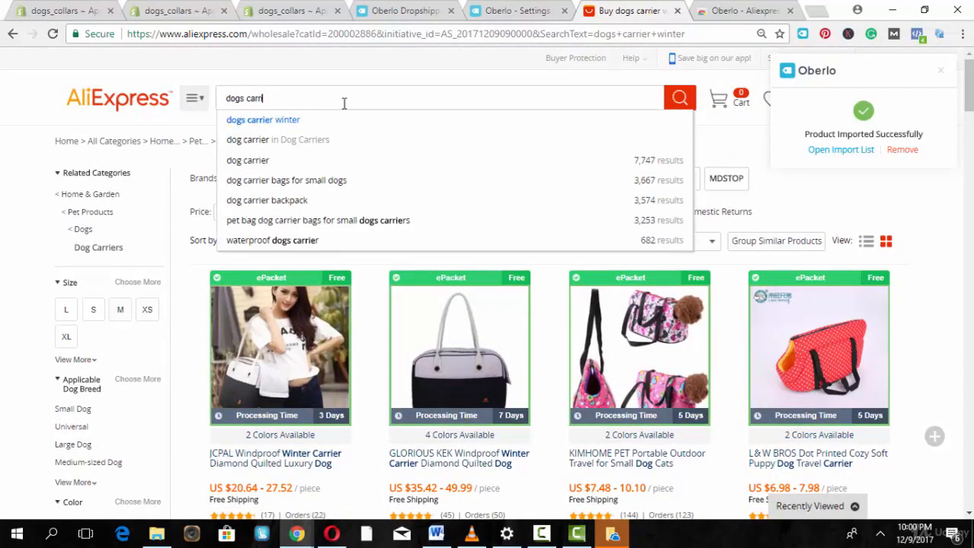
Switch to the Oberlo app and open its Import List.
click(428, 9)
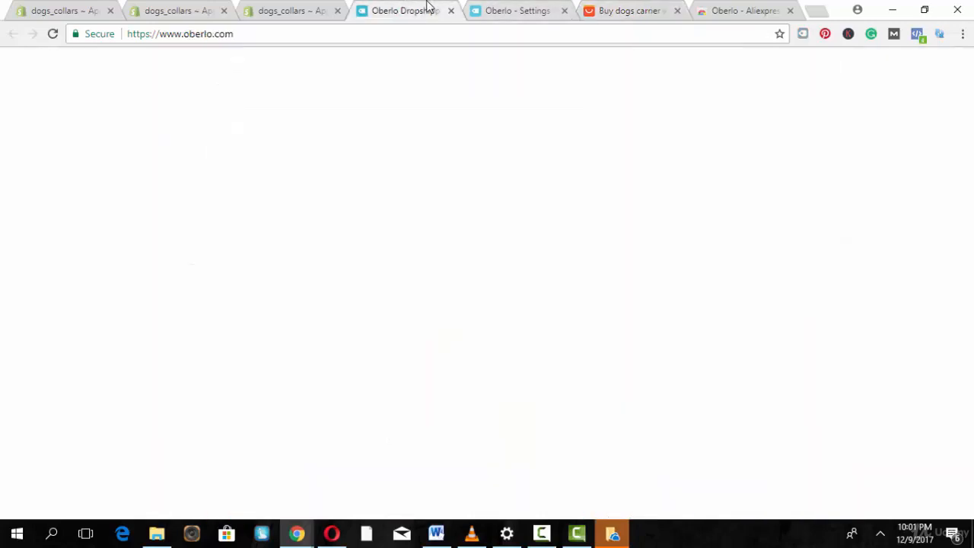
click(496, 9)
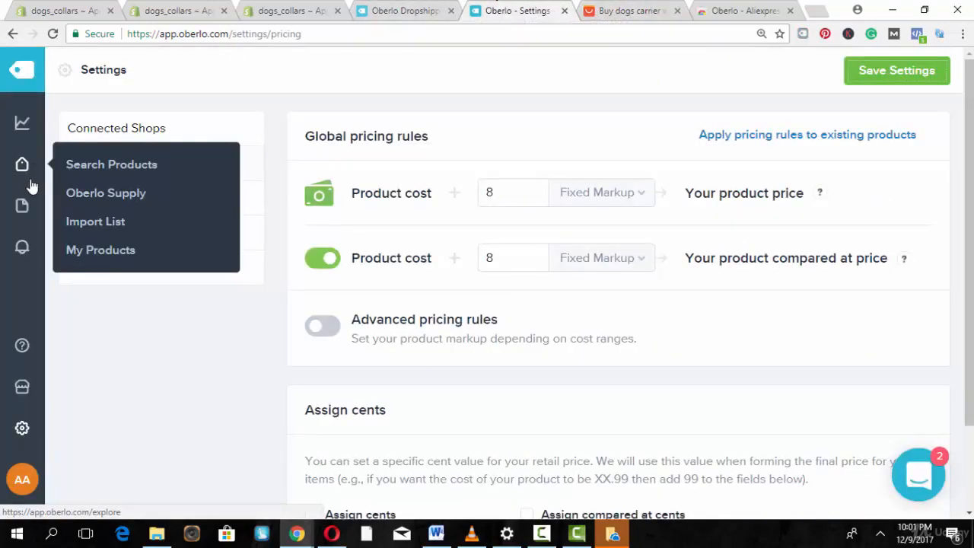
mouse_move(21, 166)
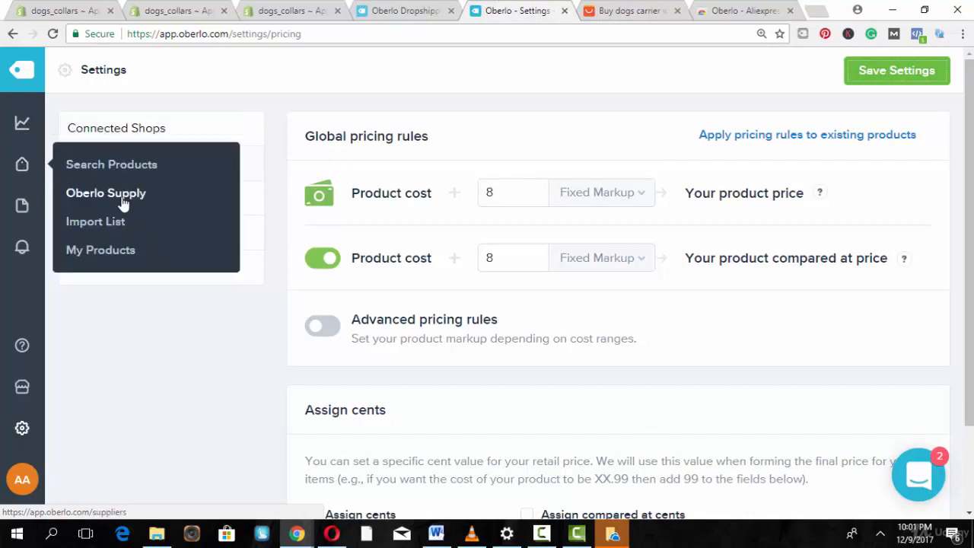
click(122, 220)
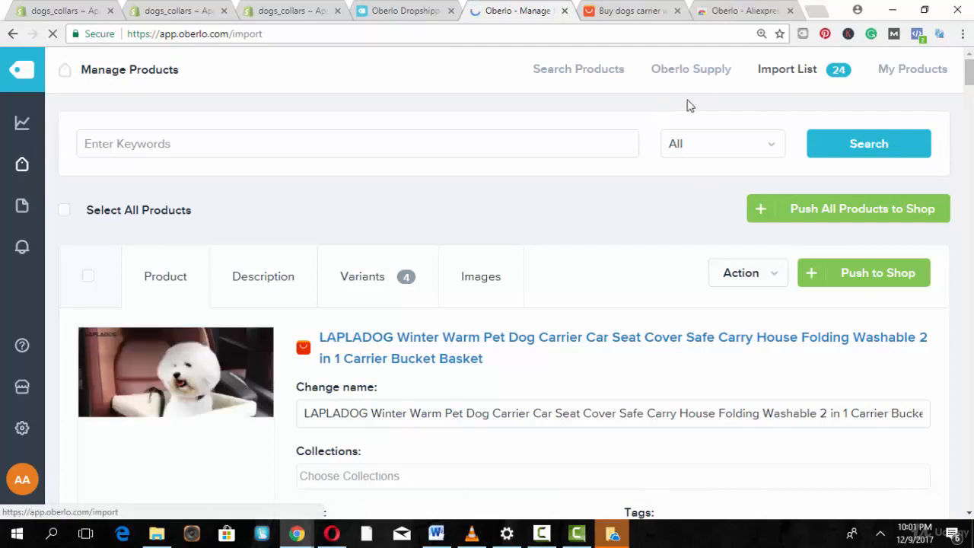
Shorten the name of the LAPLADOG car seat carrier to Winter Warm Pet Dog Carrier.
scroll(520, 373, down, 1)
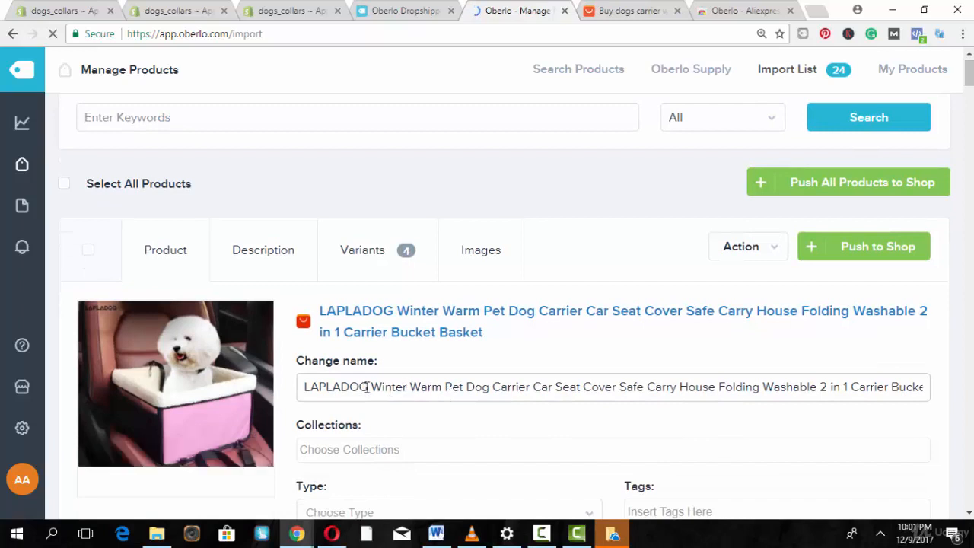
drag(376, 389, 242, 393)
key(BackSpace)
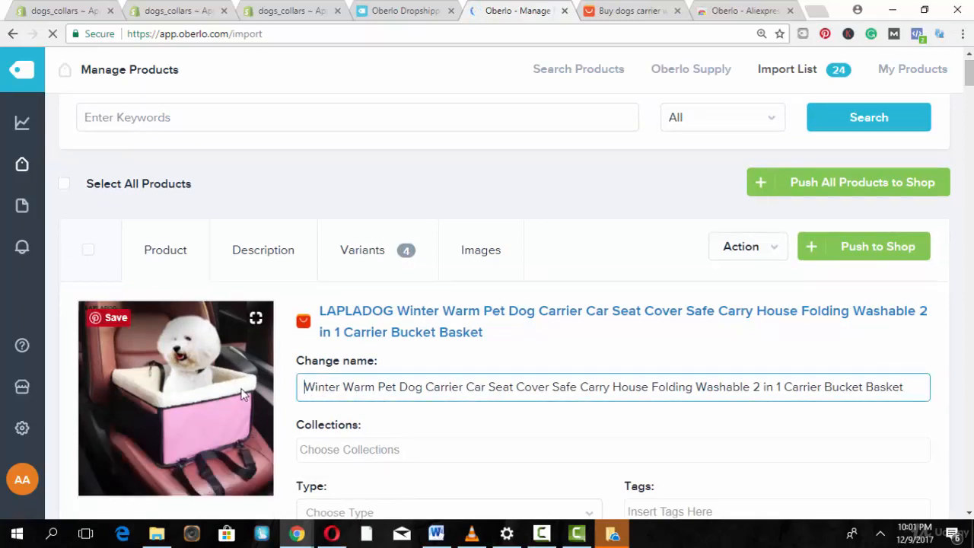
drag(466, 386, 959, 254)
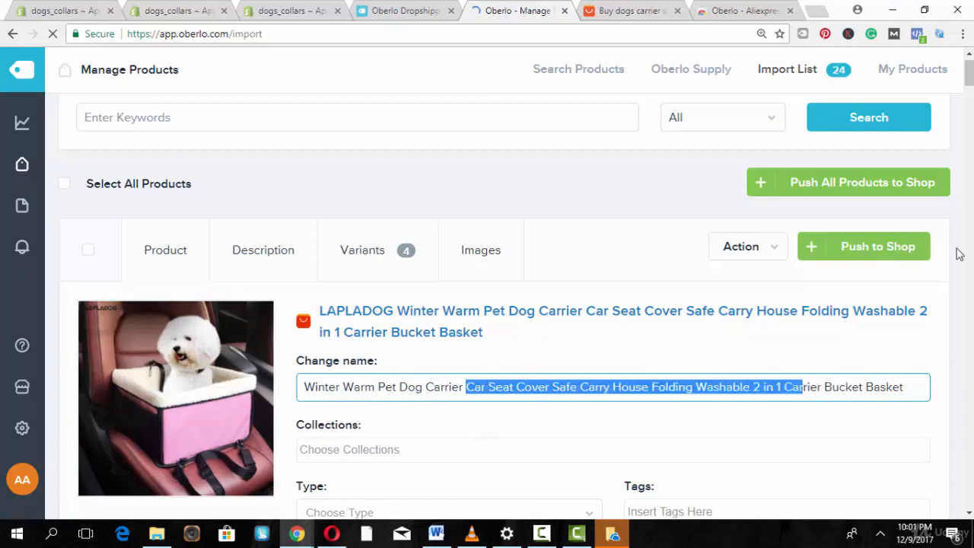
text(\)
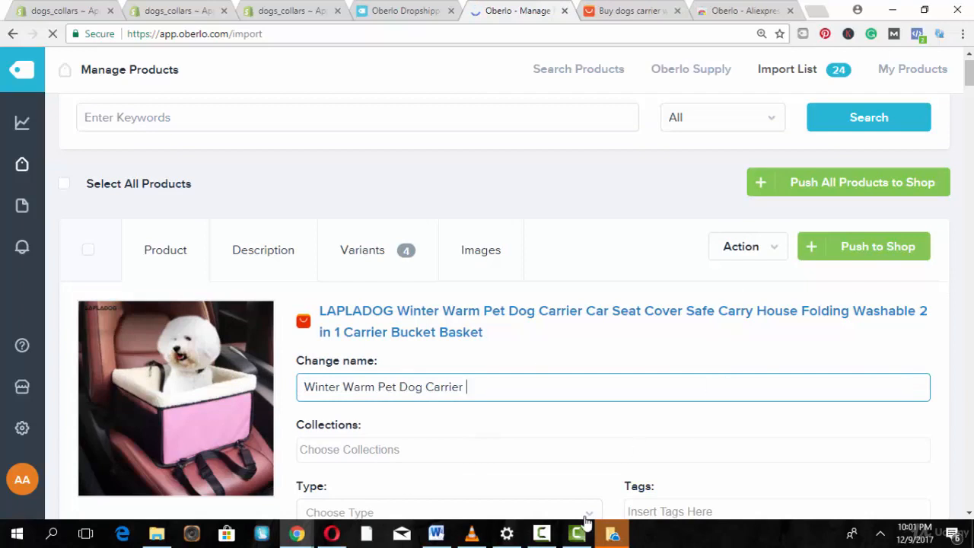
Add the Winter Warm Pet Dog Carrier to the Home page collection.
click(585, 452)
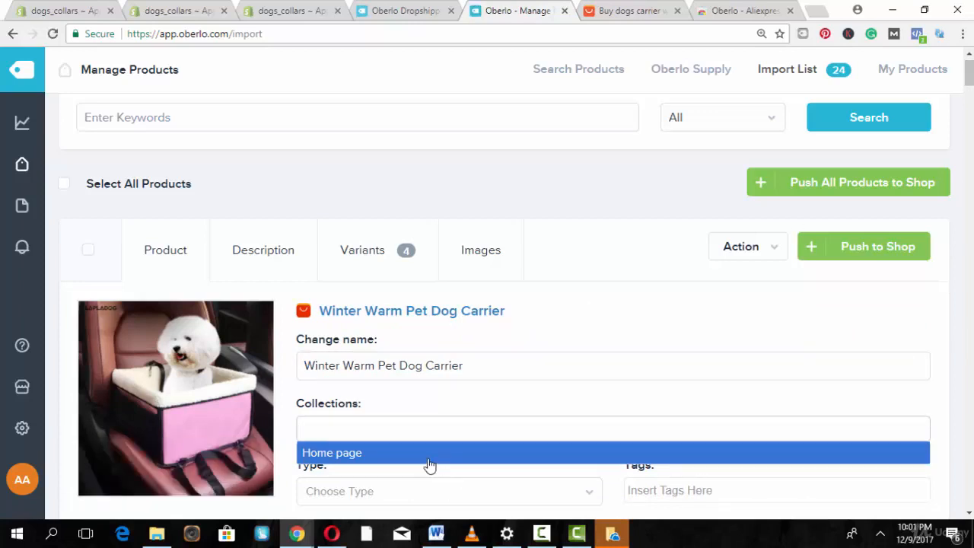
click(355, 454)
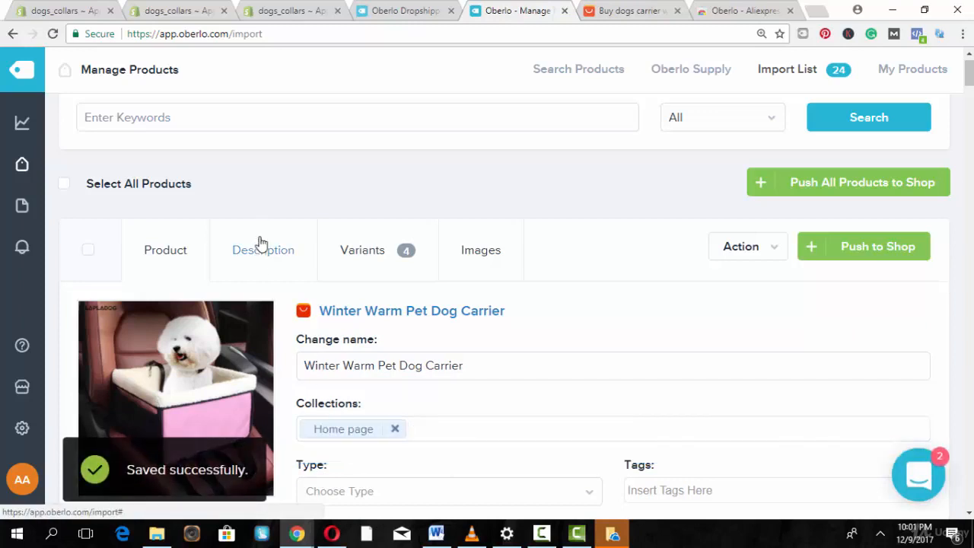
Review the Winter Warm Pet Dog Carrier's description, variants and images in the import list.
click(261, 244)
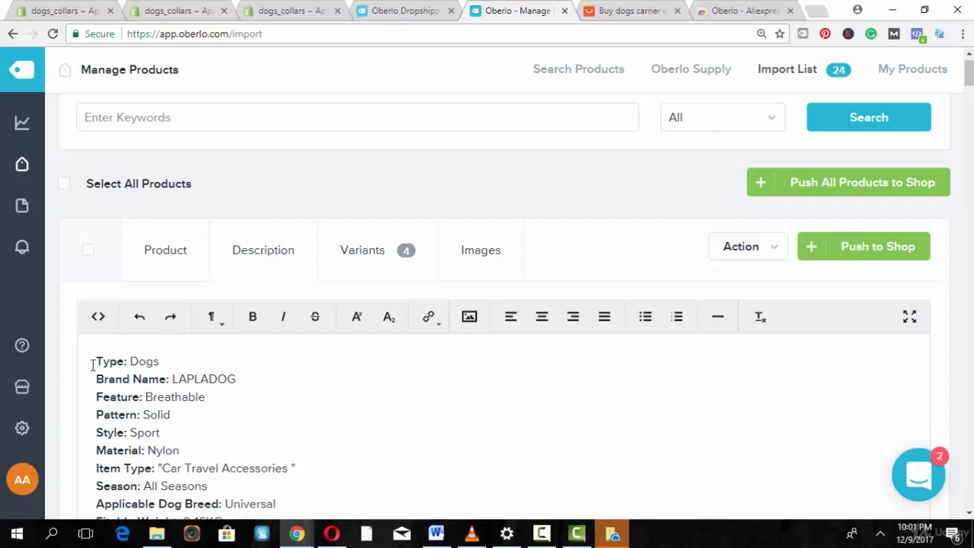
click(328, 251)
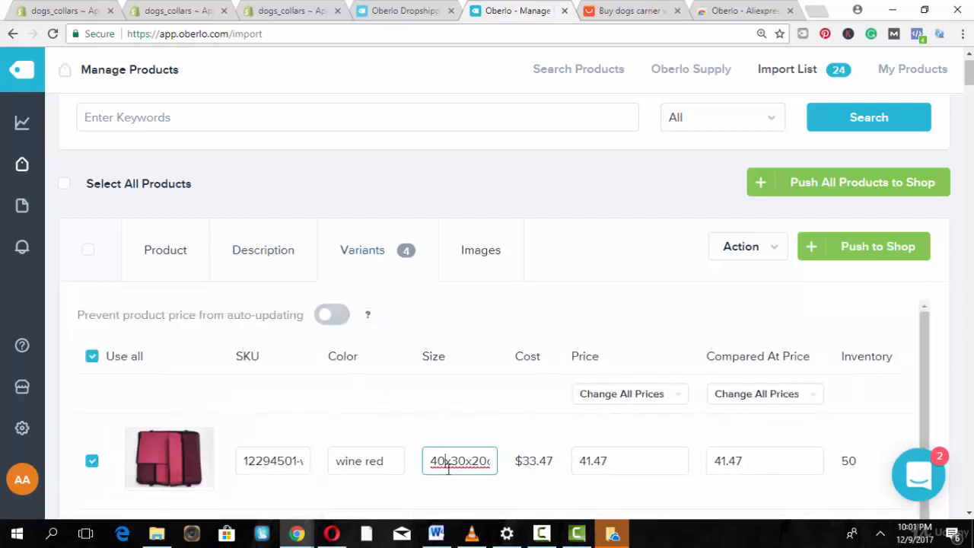
double_click(490, 461)
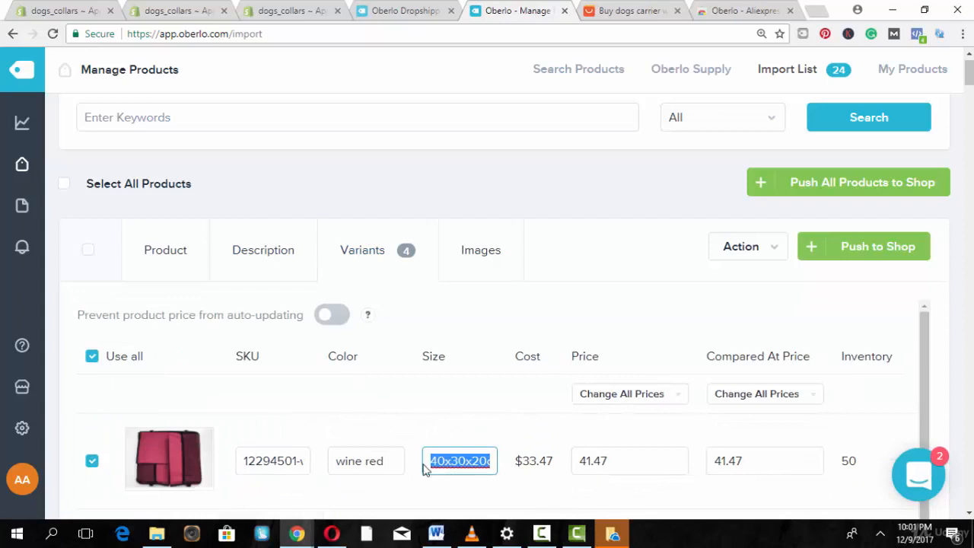
drag(475, 207, 480, 238)
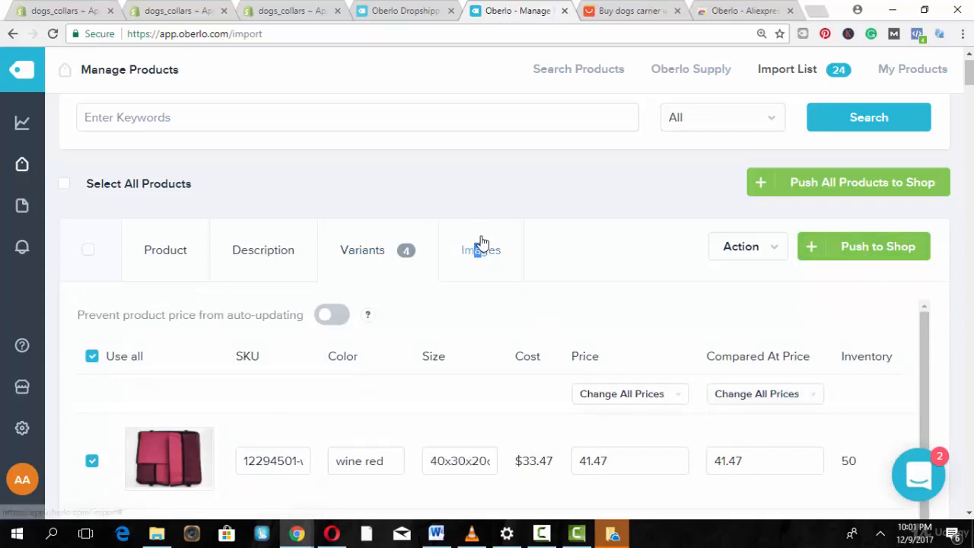
click(480, 242)
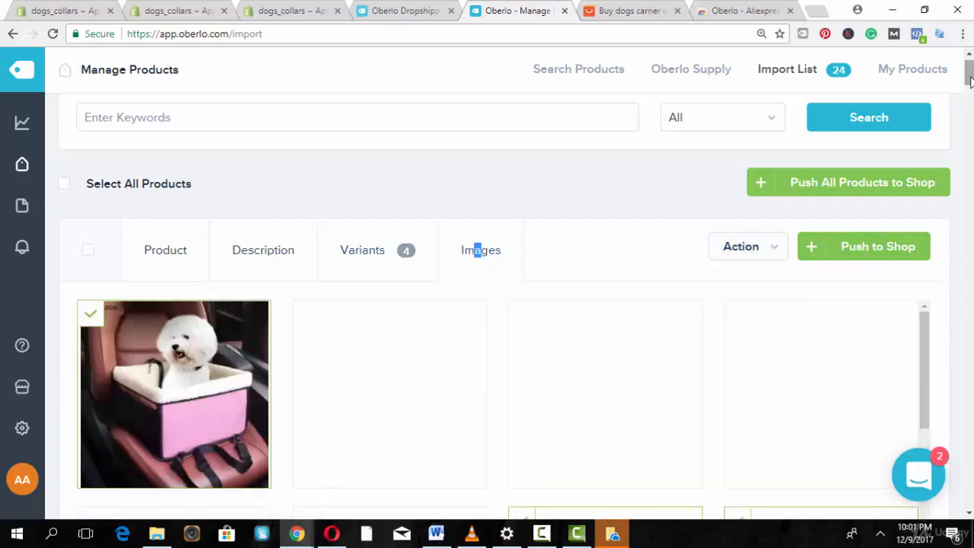
drag(970, 75, 970, 101)
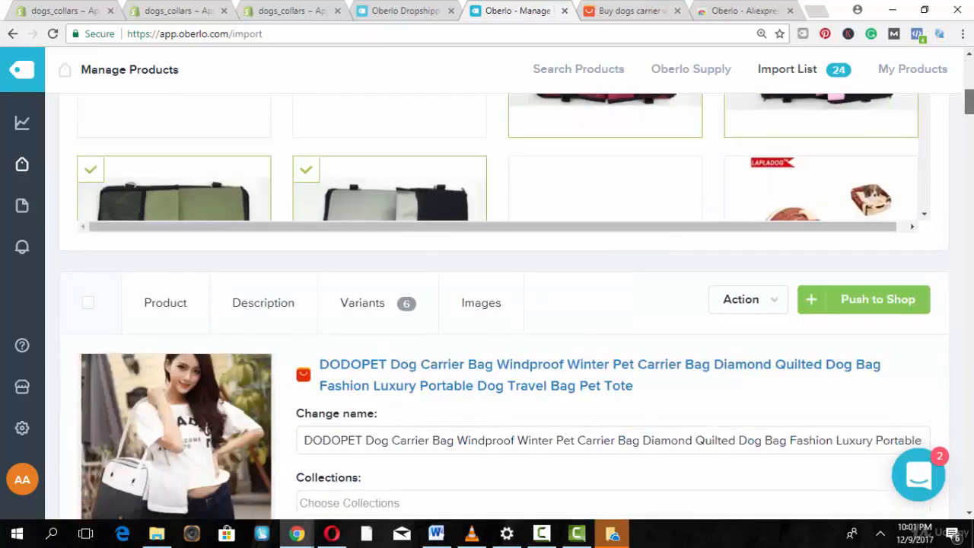
scroll(927, 149, up, 6)
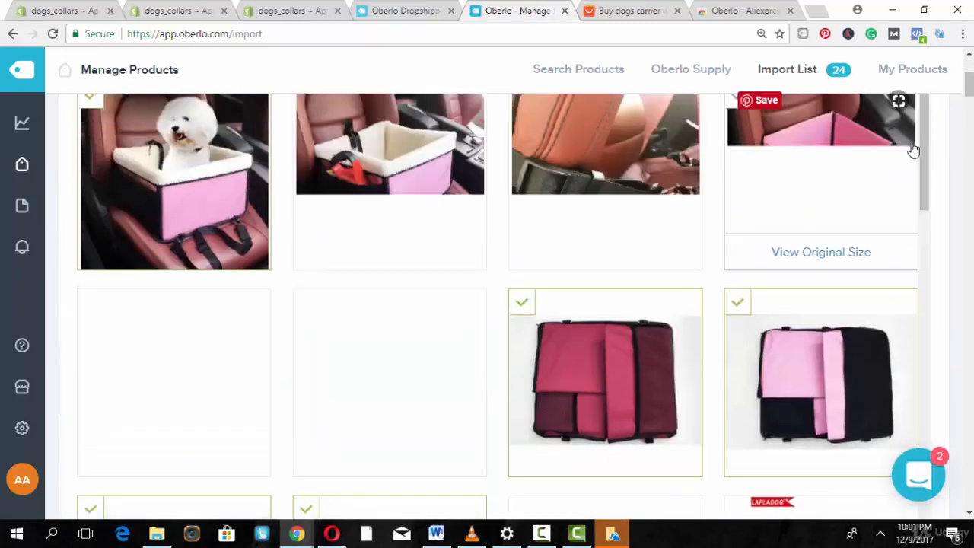
drag(927, 149, 928, 90)
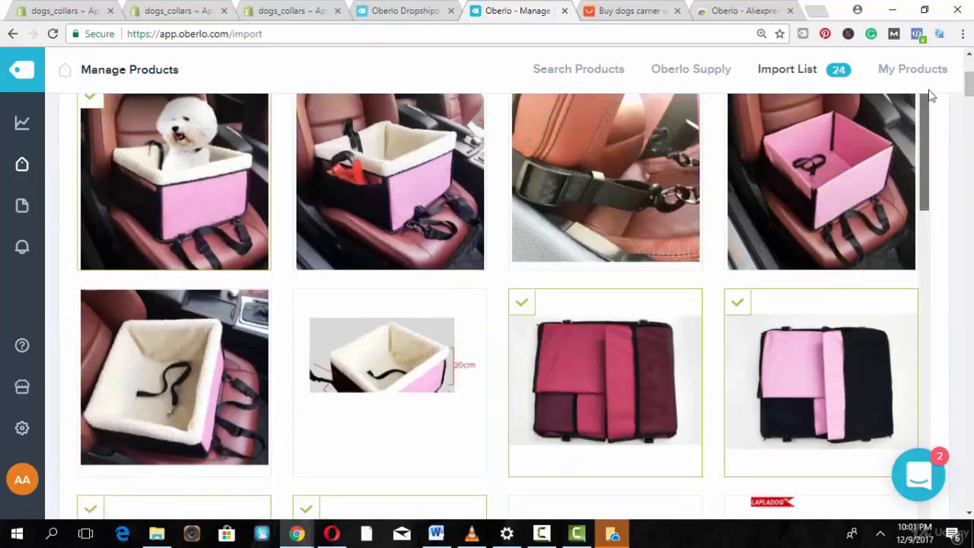
scroll(477, 276, up, 3)
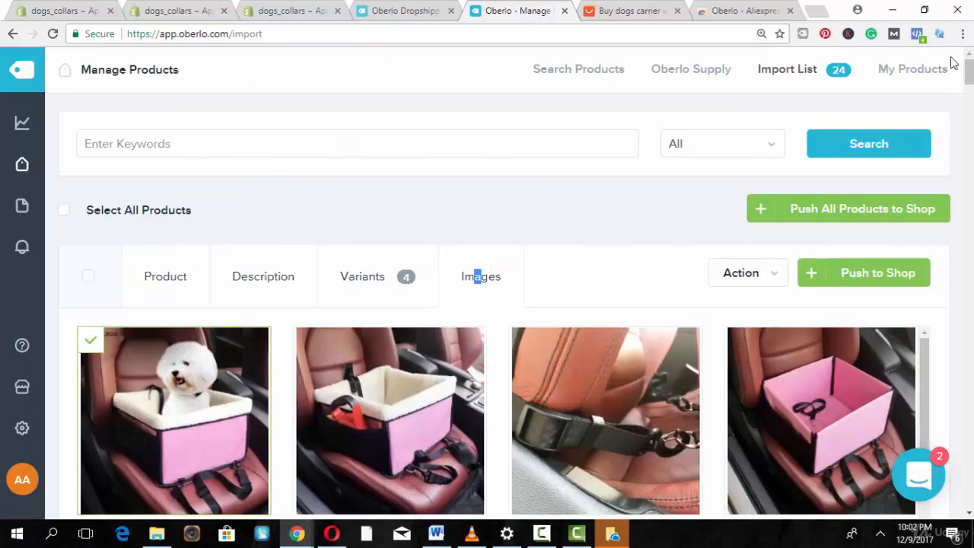
scroll(477, 276, down, 10)
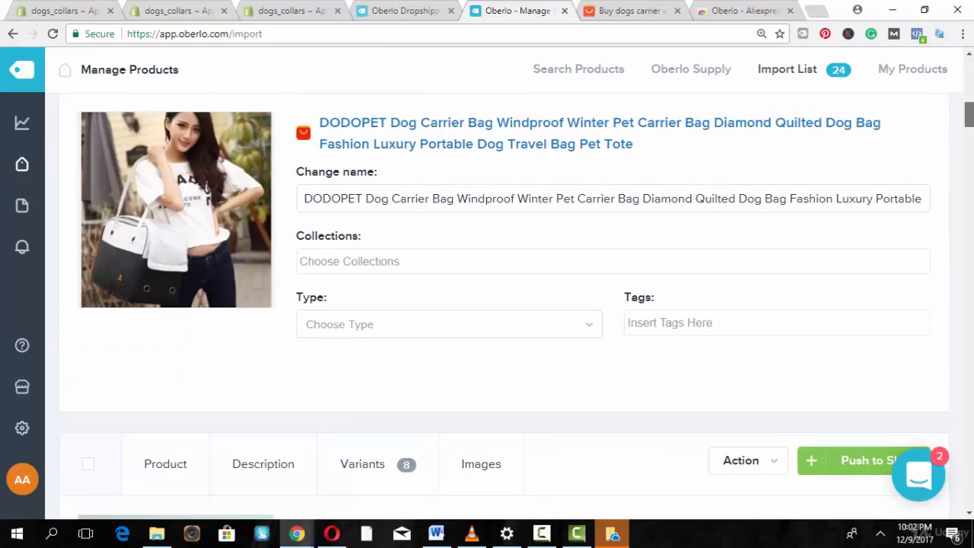
scroll(477, 195, up, 8)
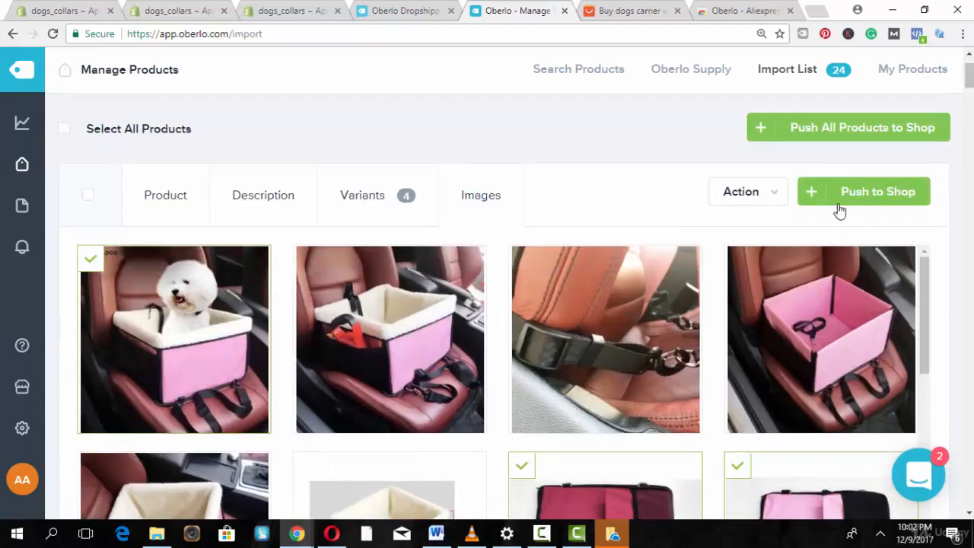
Push the Winter Warm Pet Dog Carrier to the shop and open the product list in the Shopify admin.
click(839, 206)
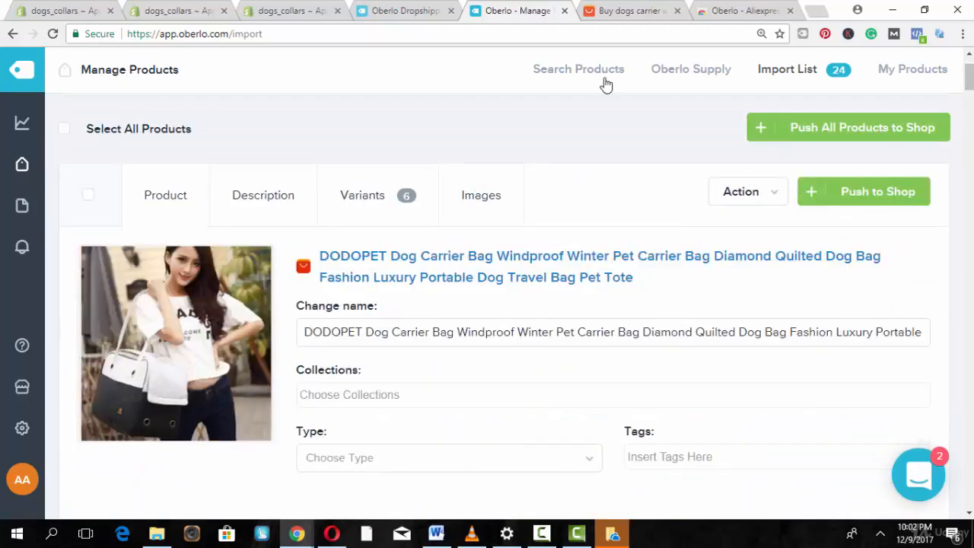
click(269, 6)
click(217, 9)
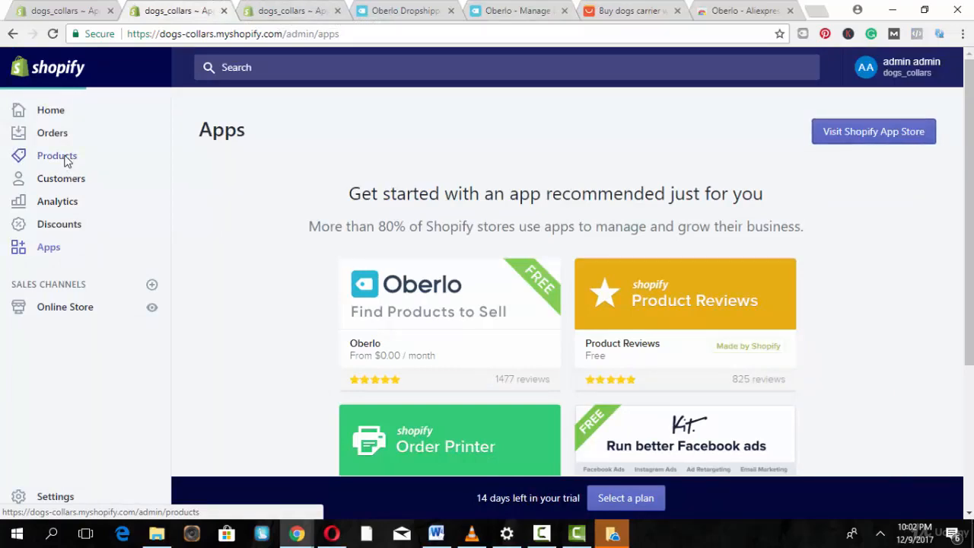
click(67, 160)
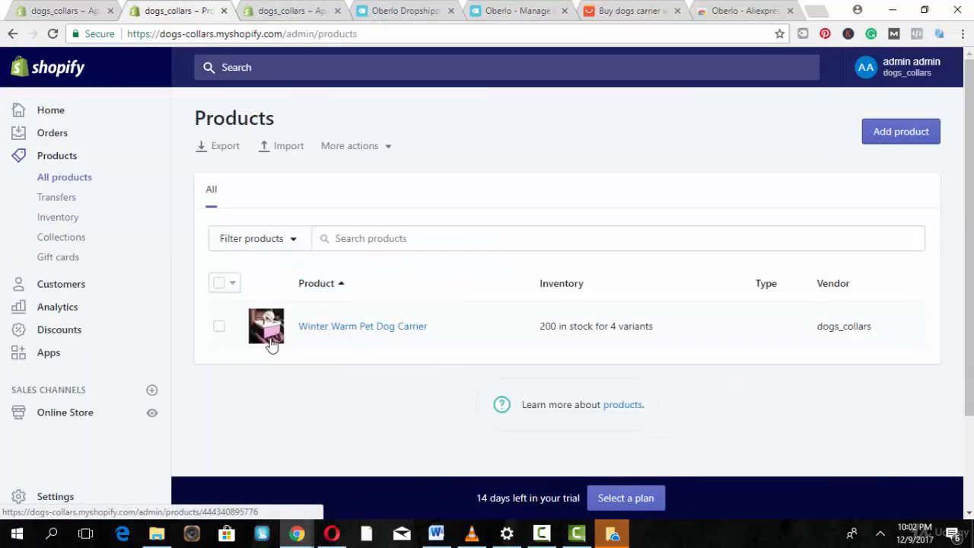
Return to Oberlo's Import List and push all remaining products to the shop.
click(401, 10)
click(516, 11)
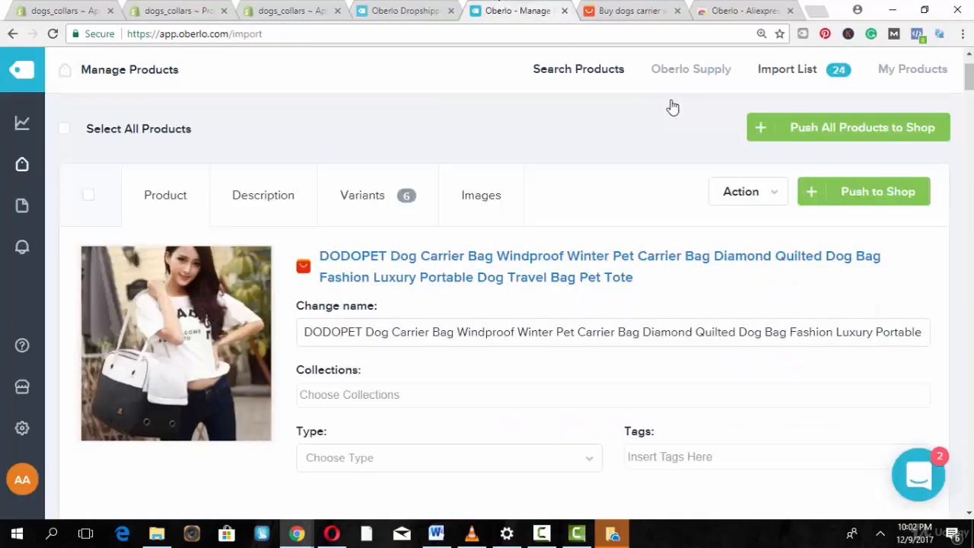
click(819, 134)
click(598, 243)
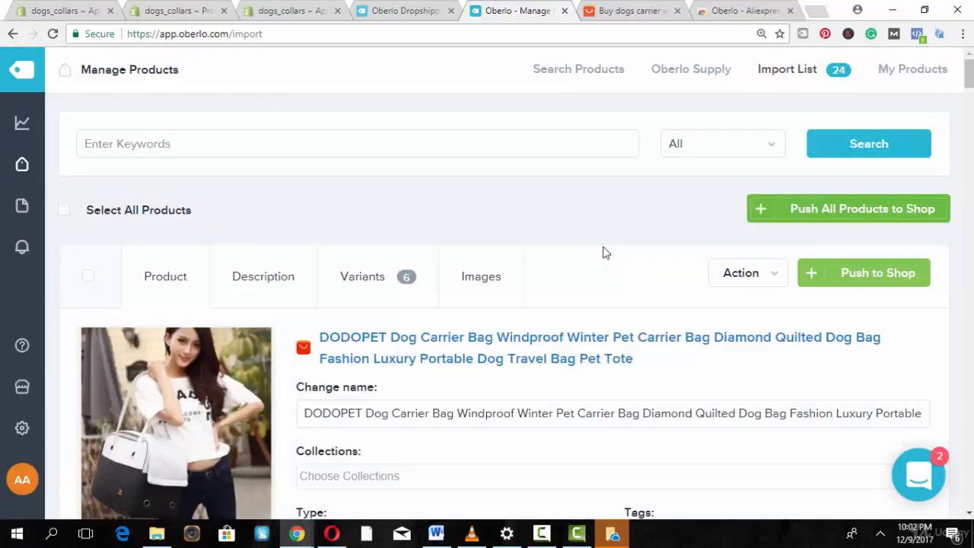
Switch to the Shopify admin and reload the list of all products.
click(314, 10)
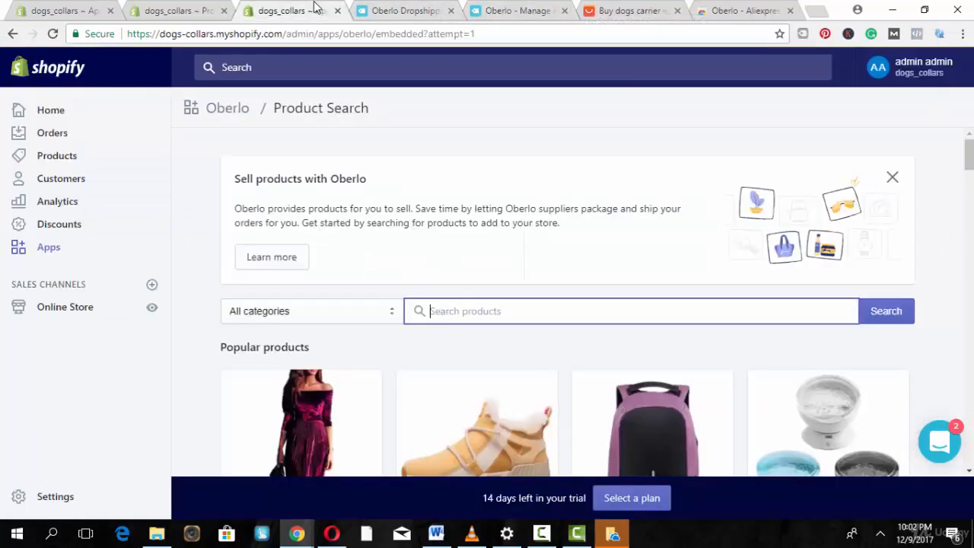
click(220, 8)
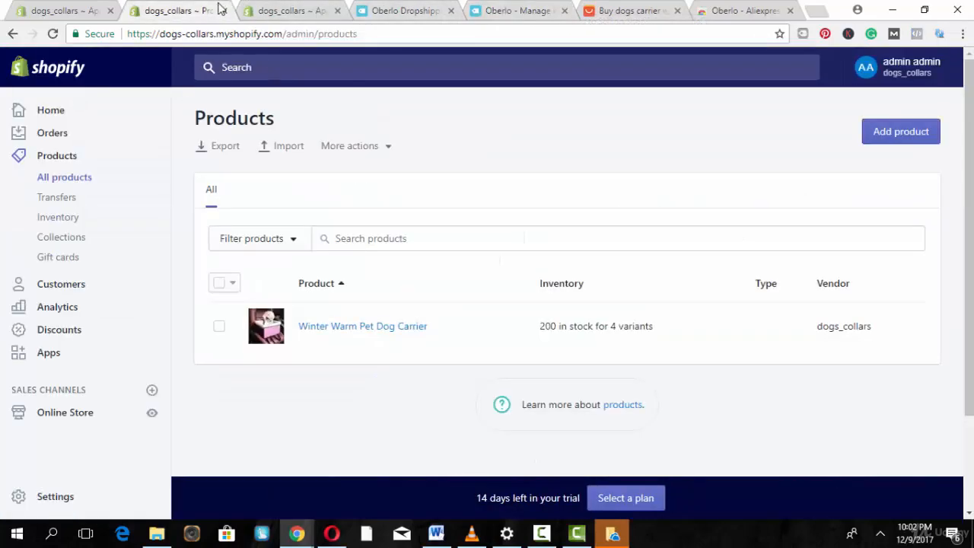
click(90, 182)
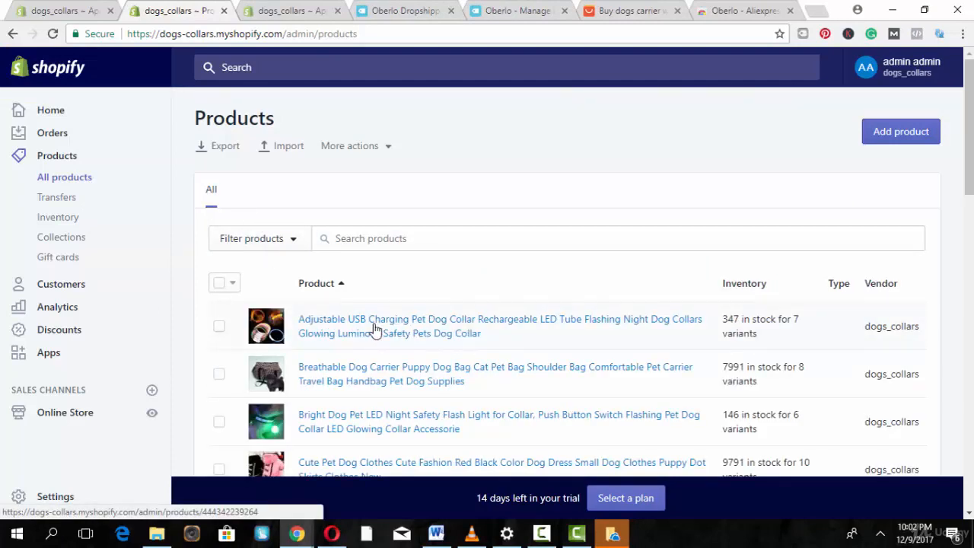
Open the adjustable USB charging collar product and shorten its title to Adjustable USB Charging Pet Dog Collar.
click(341, 332)
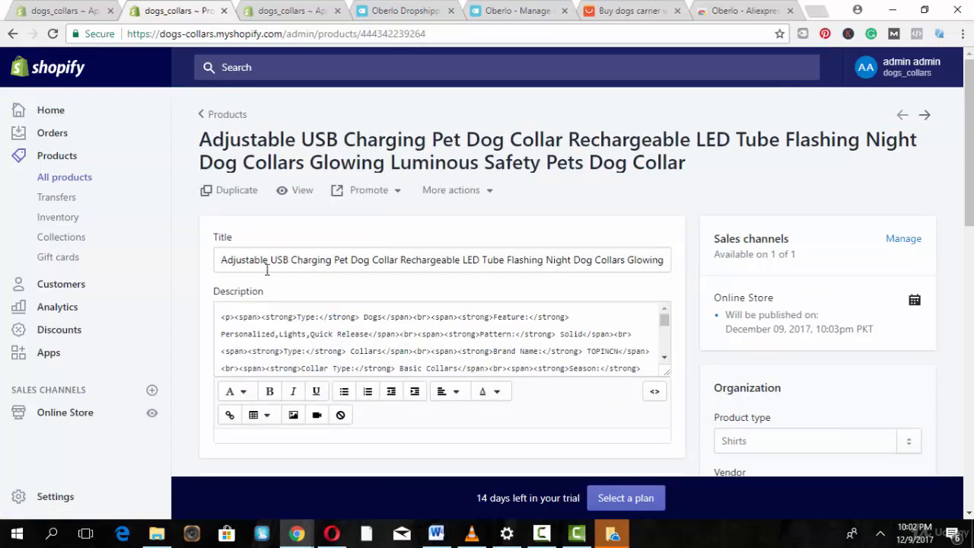
click(350, 260)
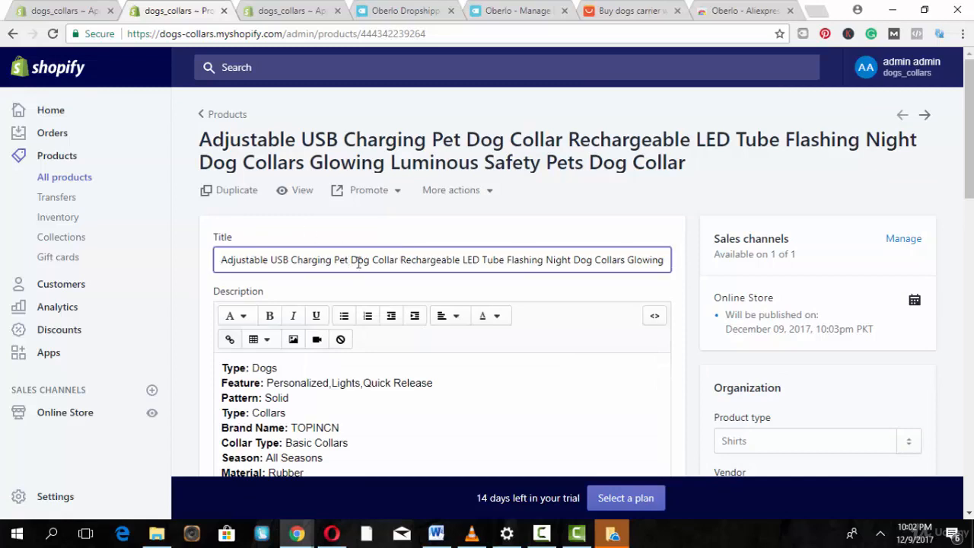
drag(402, 259, 765, 287)
key(BackSpace)
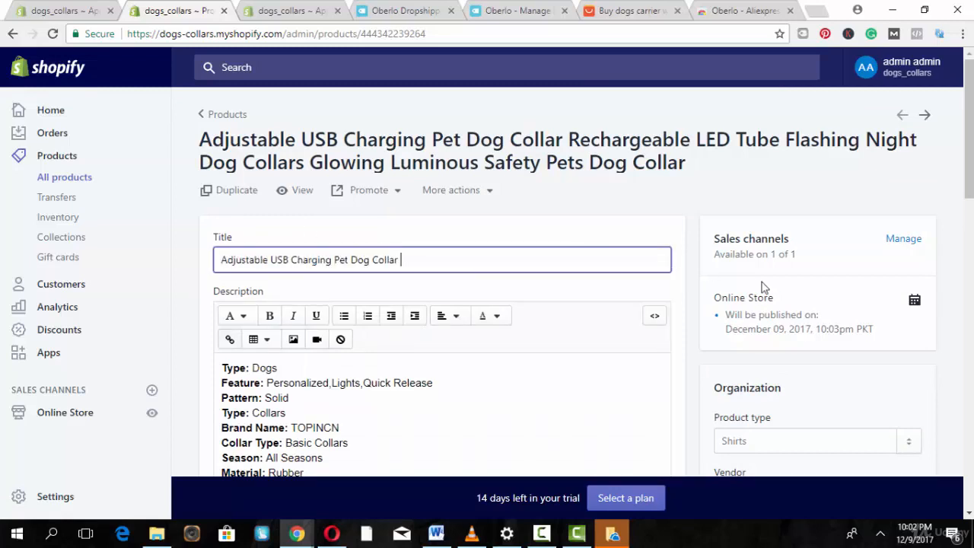
Delete the collar description's lines from Condition through Features 4.
scroll(518, 296, down, 3)
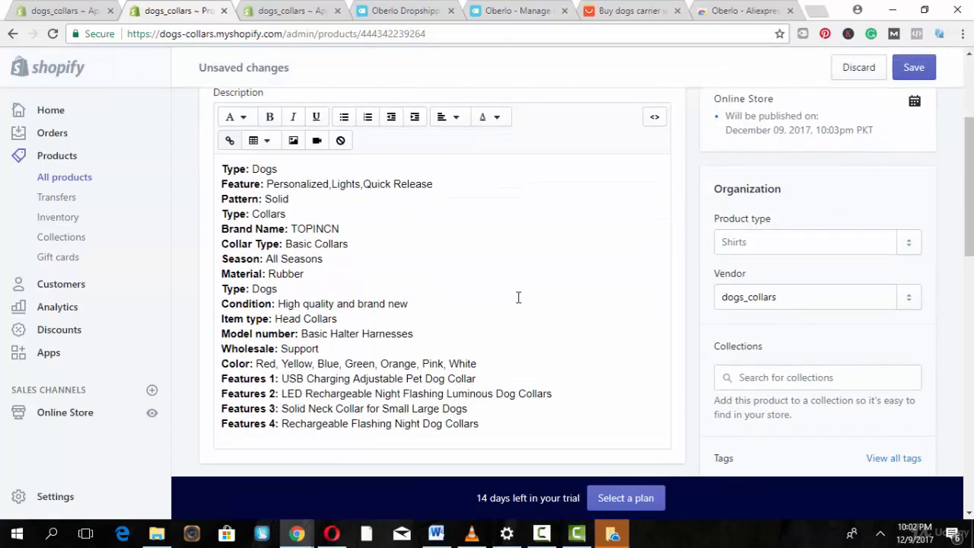
drag(481, 423, 222, 304)
key(BackSpace)
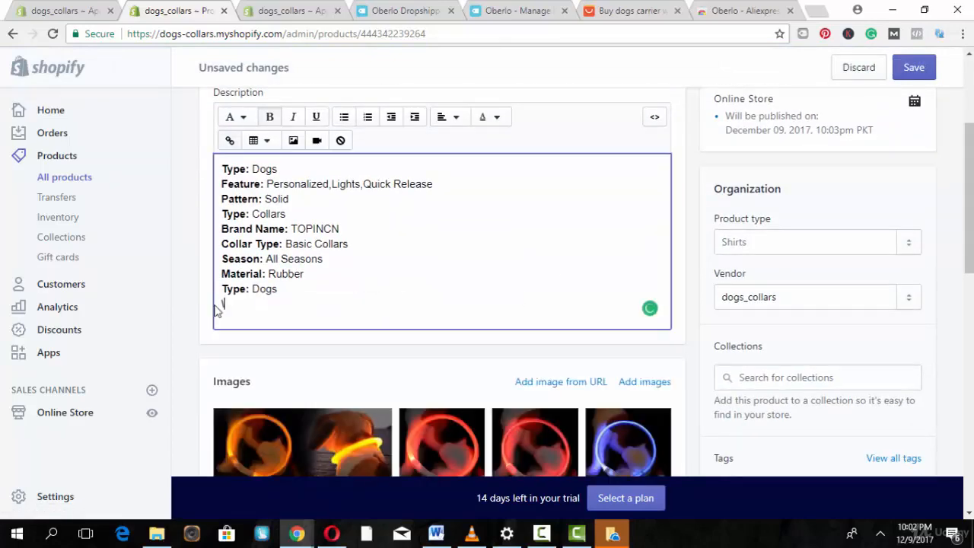
Check the collar's variant prices and search engine listing preview, and save the product.
scroll(222, 304, down, 8)
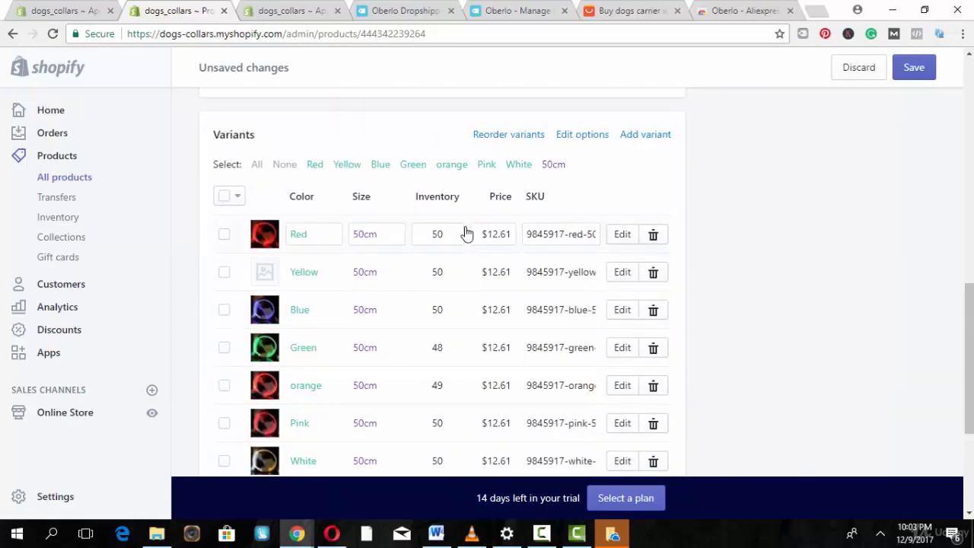
click(512, 239)
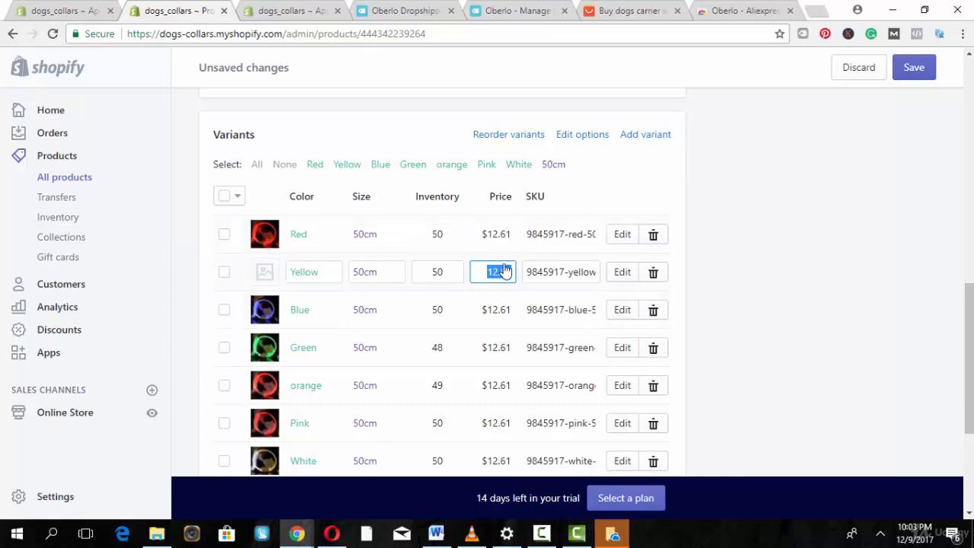
scroll(968, 358, down, 3)
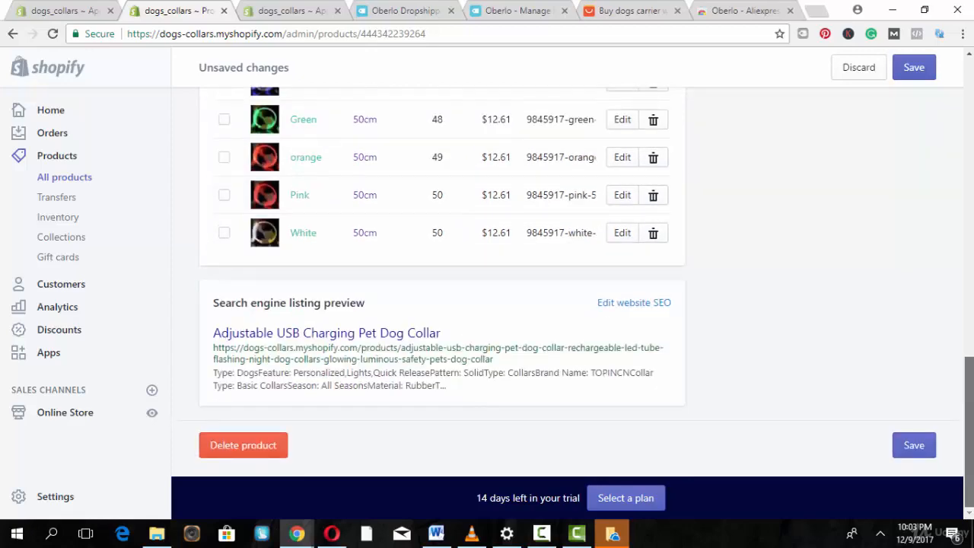
scroll(969, 358, up, 10)
click(917, 70)
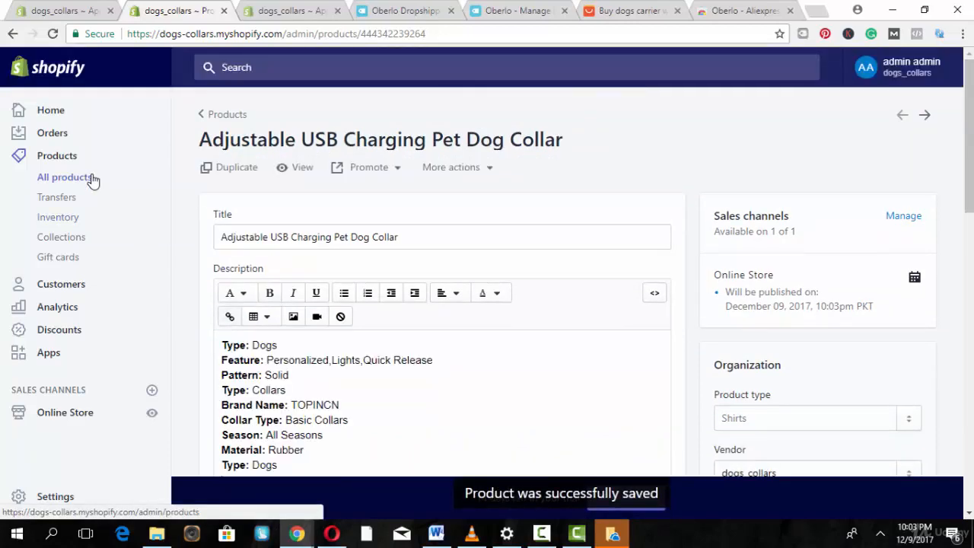
Go back to all products, select every product on the page and clear the selection again.
click(90, 178)
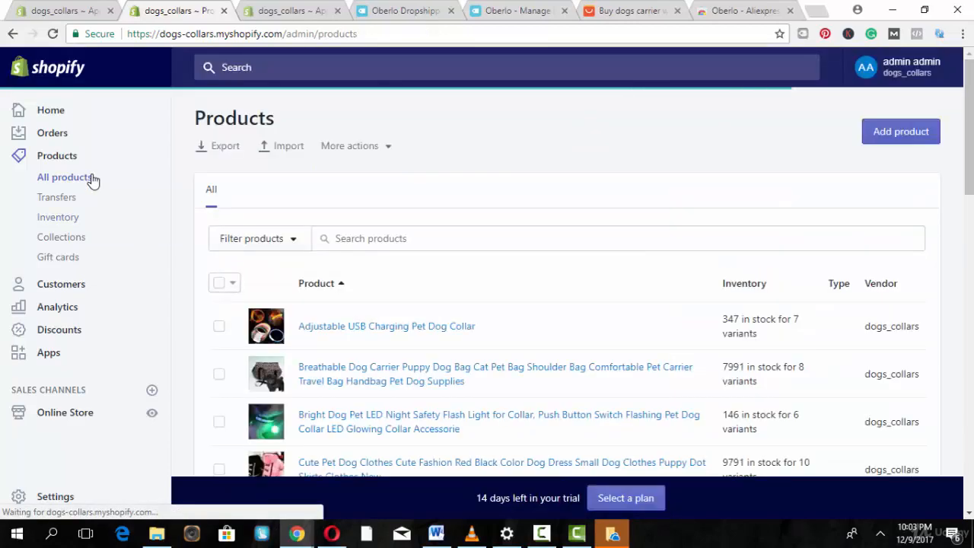
click(216, 285)
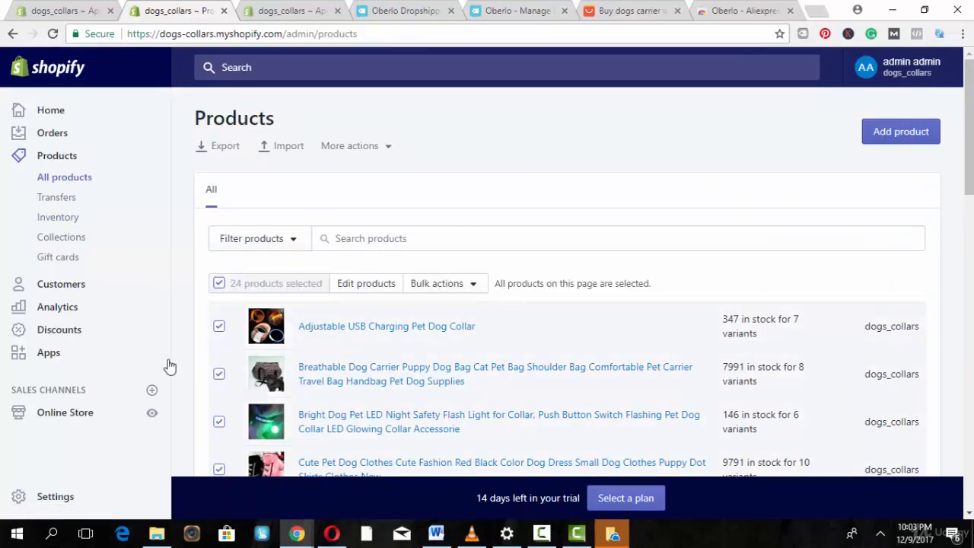
click(219, 283)
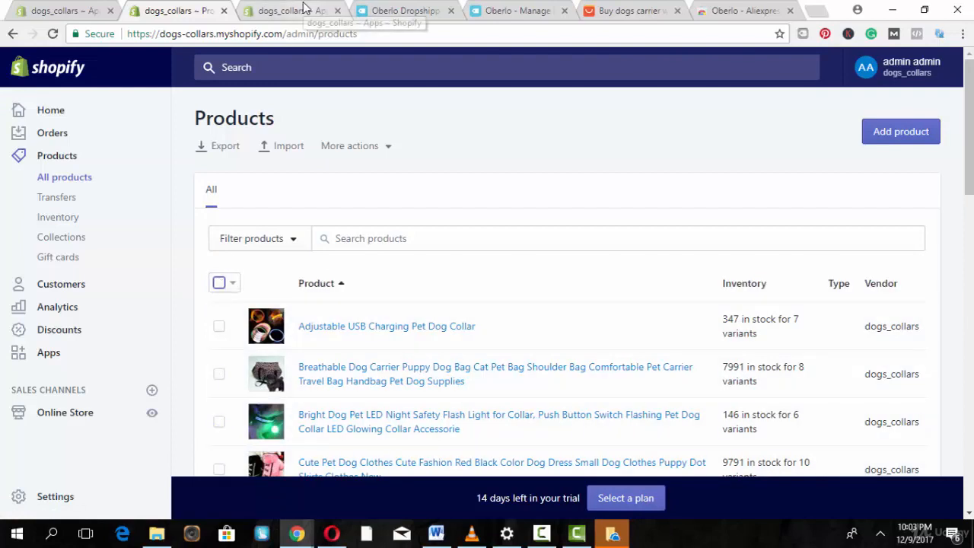
Open the product list in the other Shopify admin tab and look through the imported dog products.
click(517, 10)
click(411, 8)
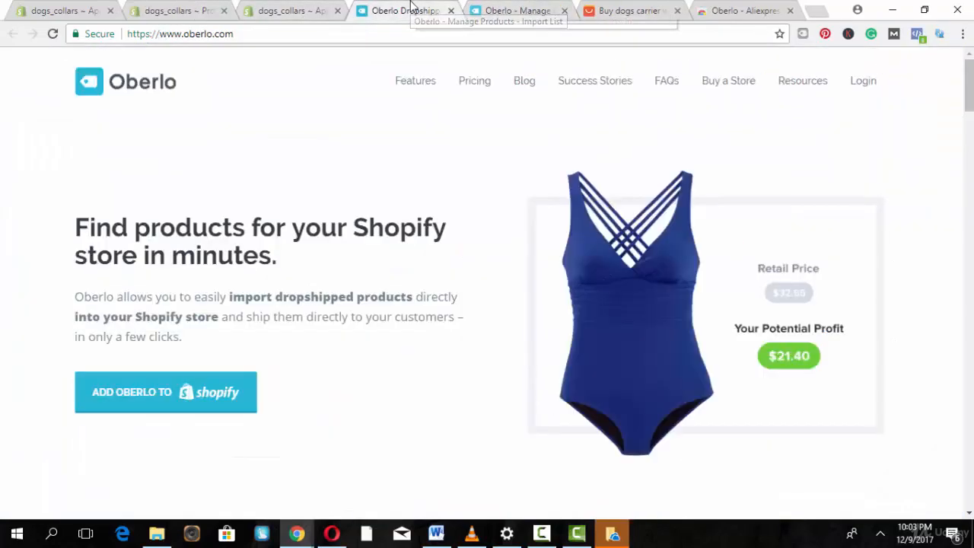
click(533, 8)
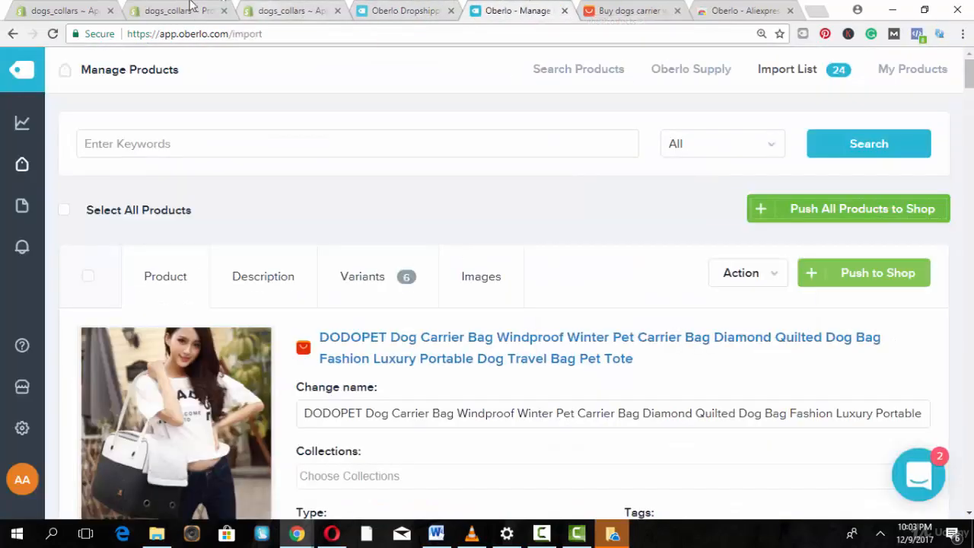
click(274, 6)
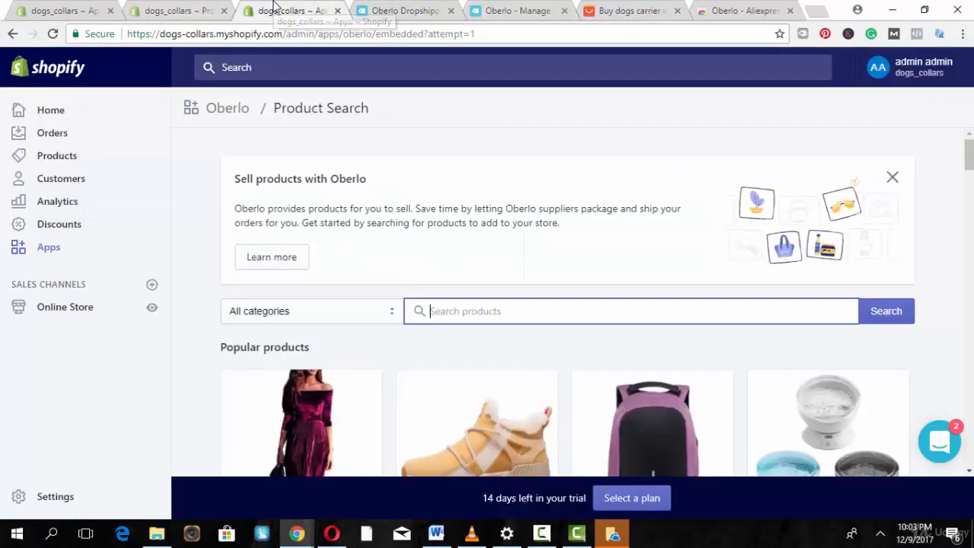
click(79, 159)
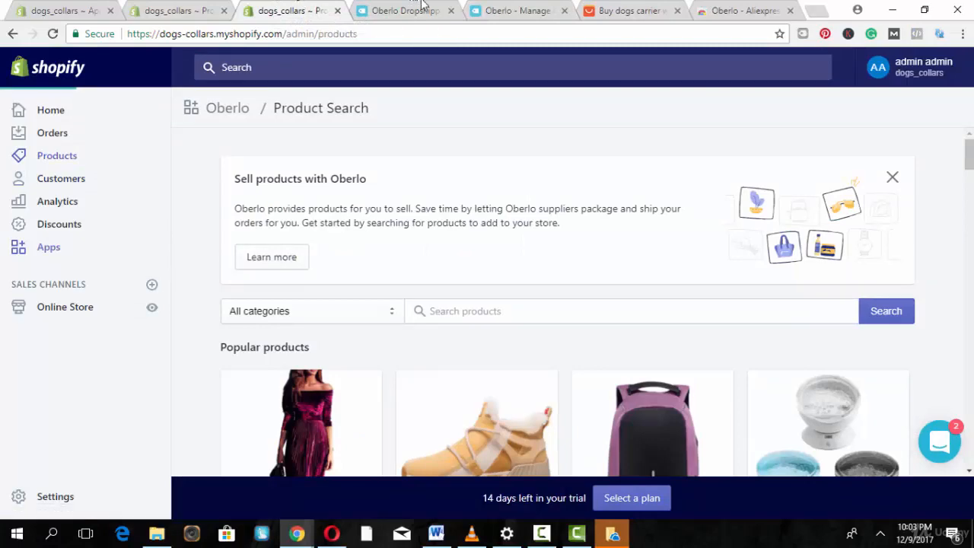
scroll(960, 243, down, 5)
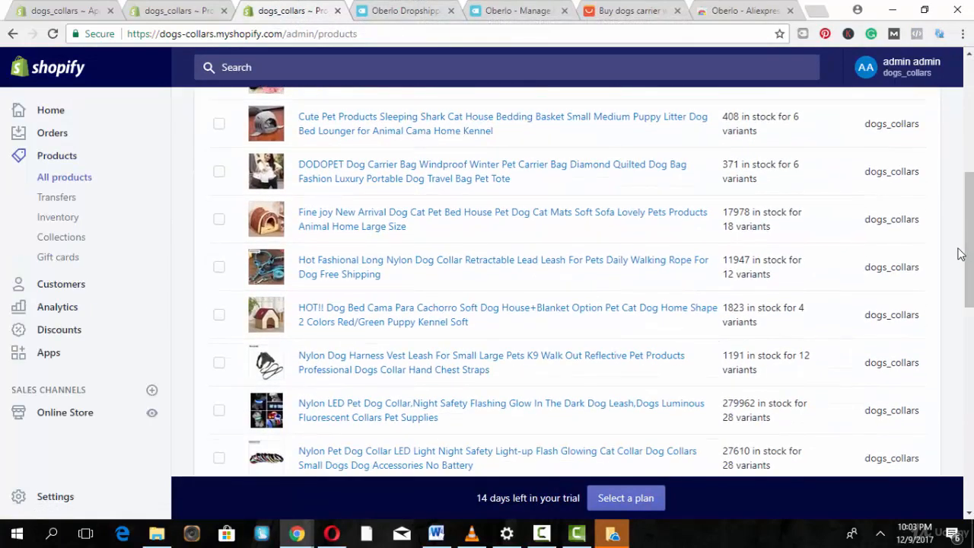
scroll(966, 257, down, 1)
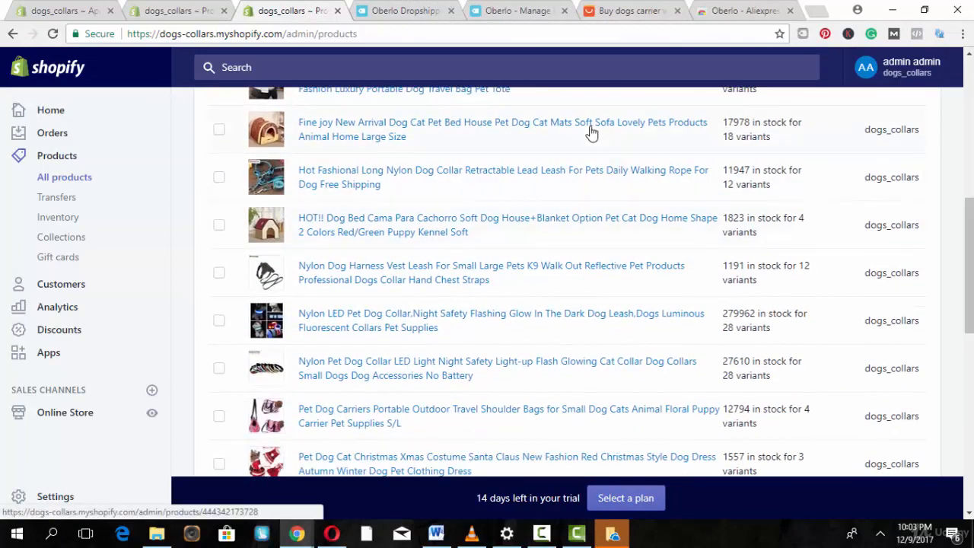
drag(970, 216, 970, 137)
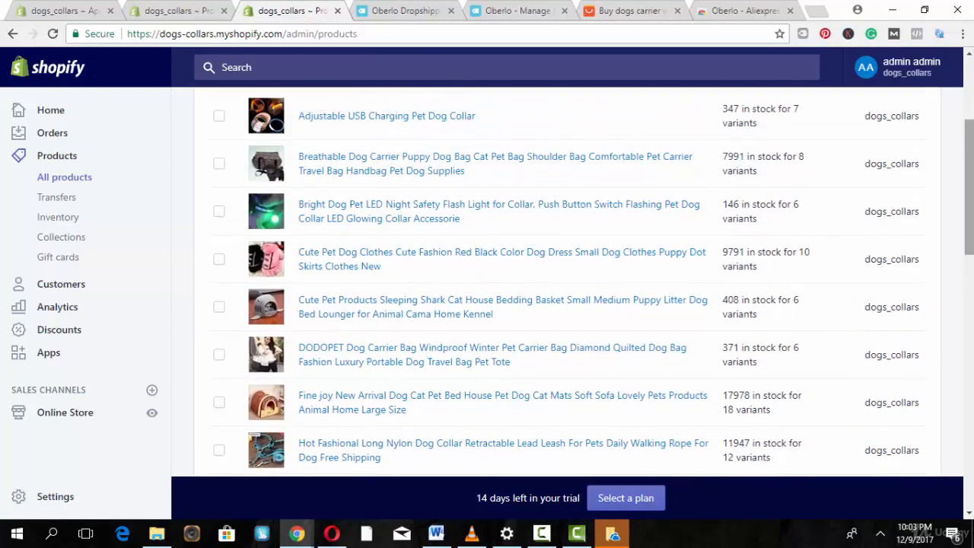